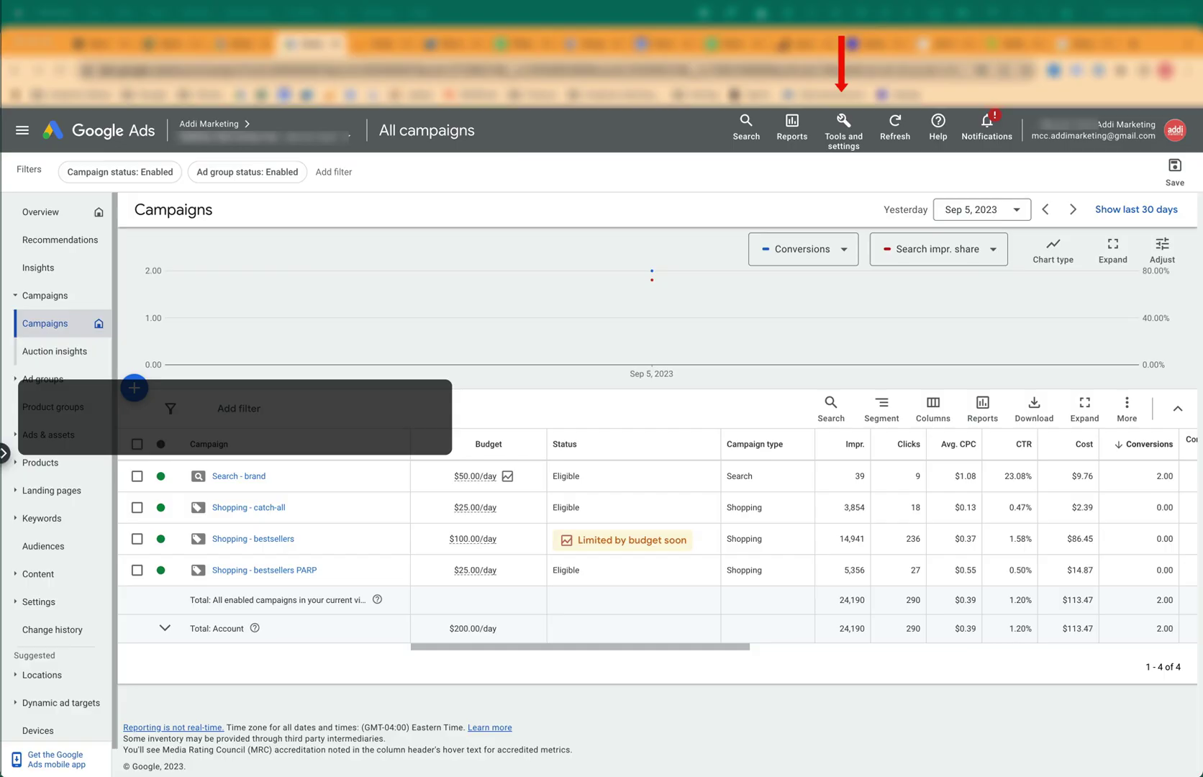
Step: Go to Conversions in Google Ads and open the Purchase action's settings for editing
{"action": "left_click", "coordinate": [844, 132]}
{"action": "left_click", "coordinate": [738, 211]}
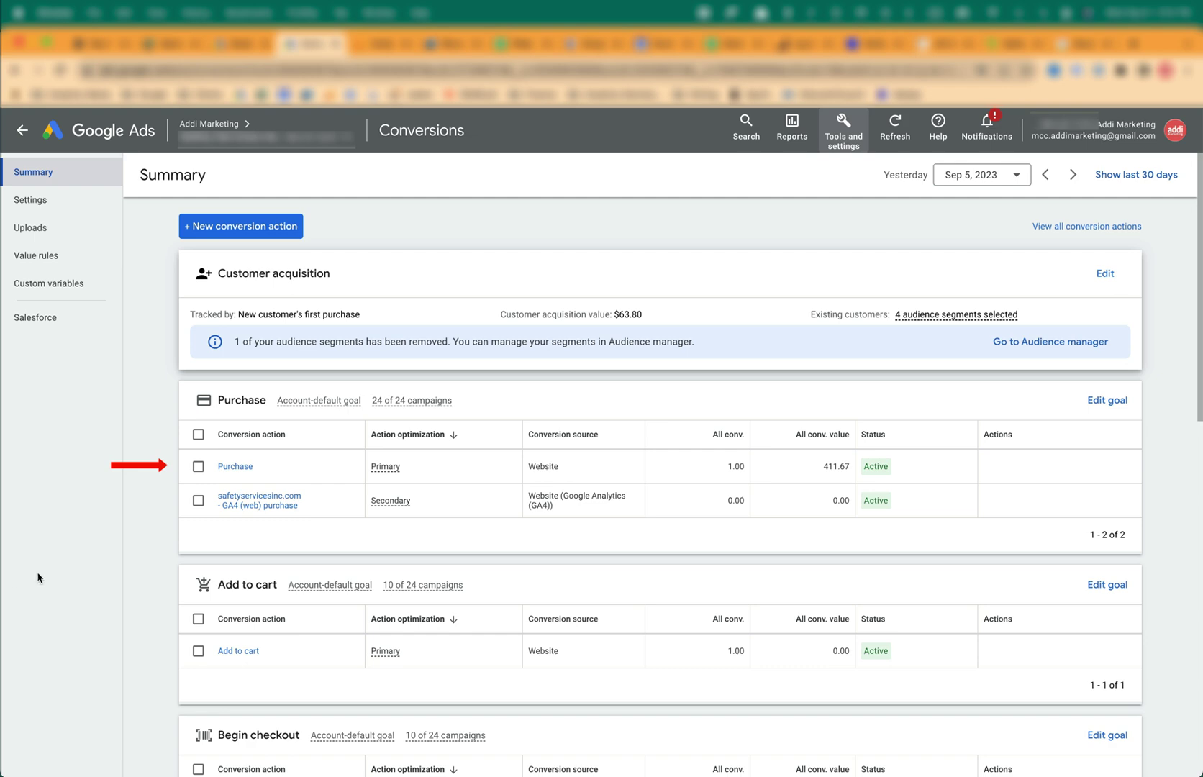
{"action": "left_click", "coordinate": [227, 469]}
{"action": "left_click", "coordinate": [902, 539]}
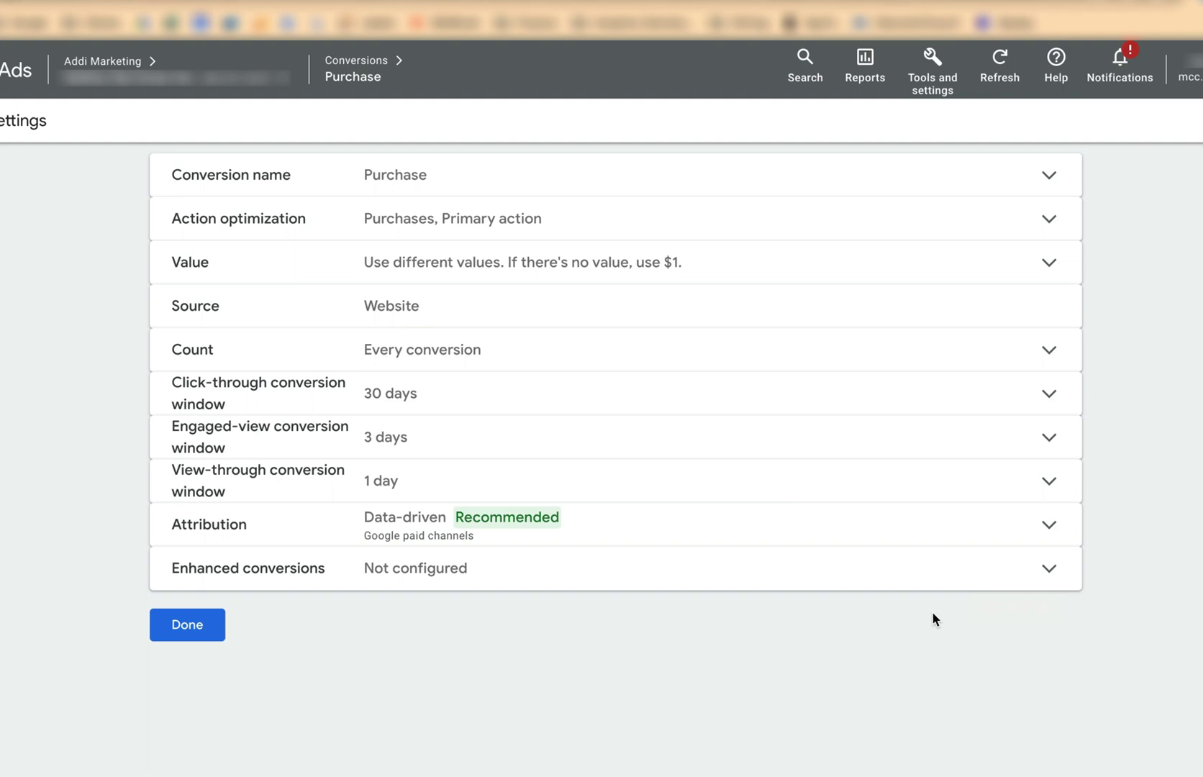
Step: Show the Purchase action's Tag Manager conversion ID and label, then expand its Enhanced conversions row
{"action": "left_click", "coordinate": [131, 671]}
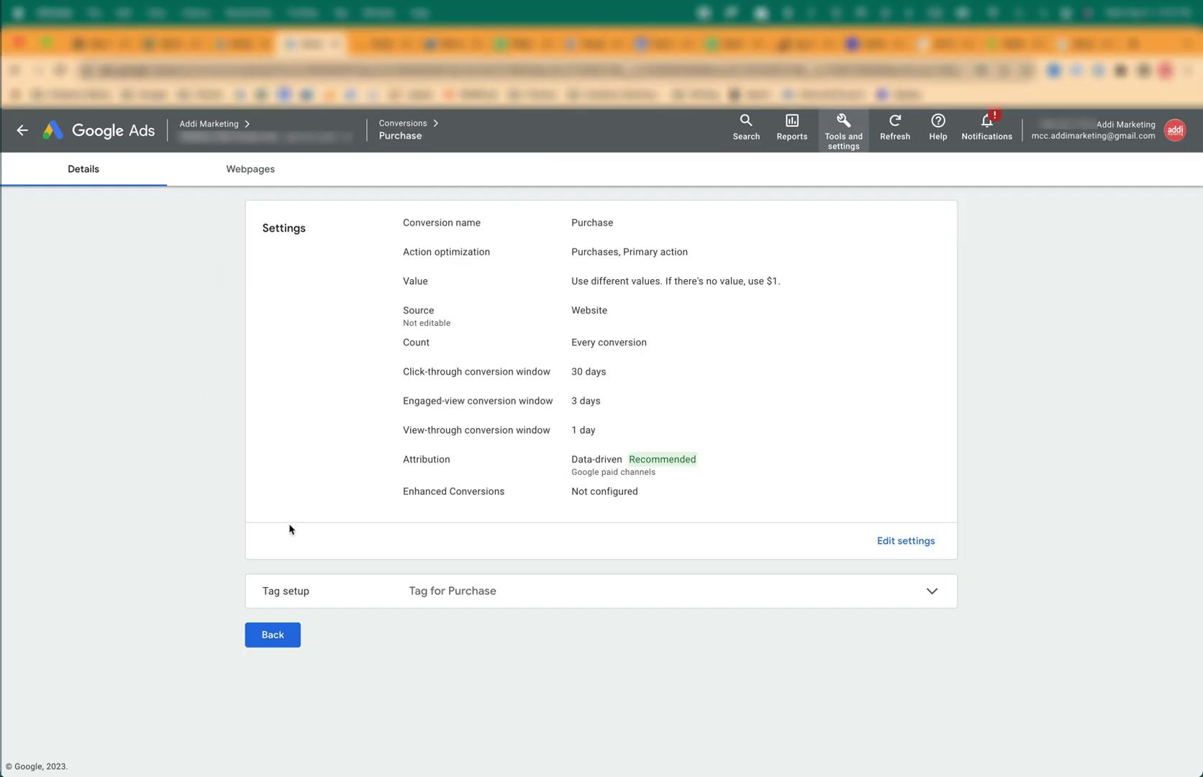
{"action": "left_click", "coordinate": [418, 597]}
{"action": "left_click", "coordinate": [696, 677]}
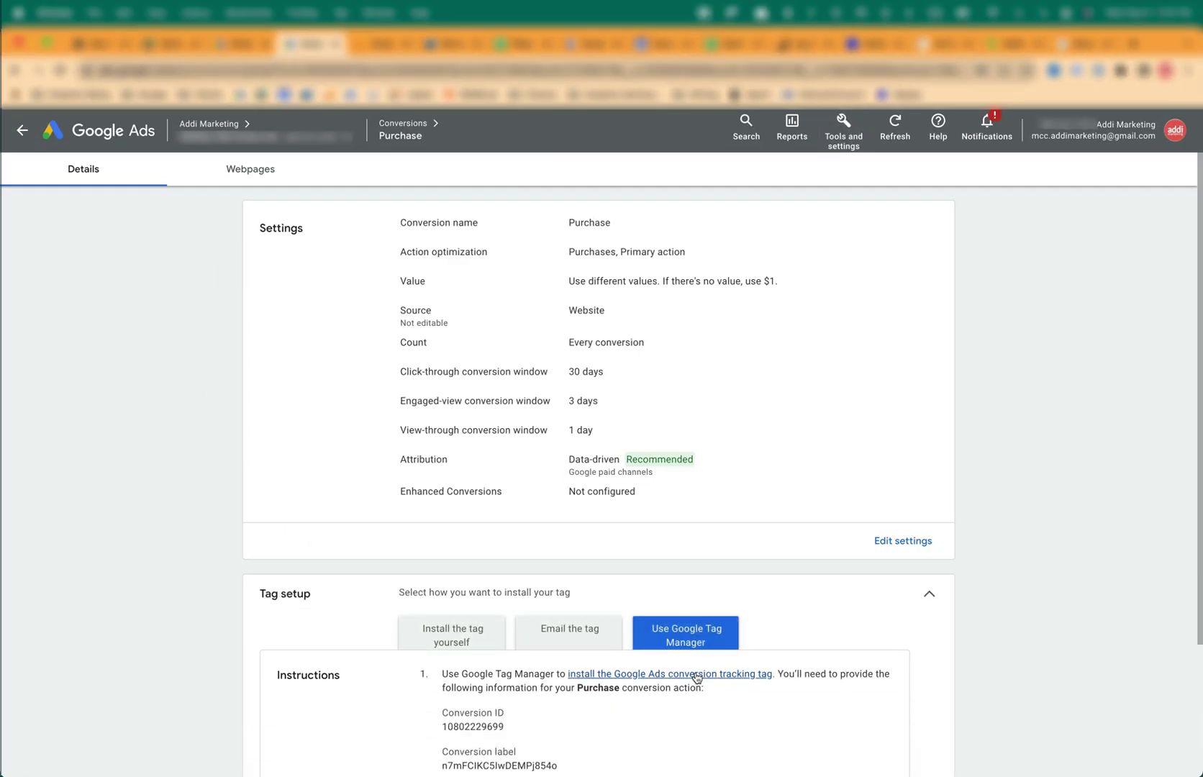
{"action": "scroll", "coordinate": [695, 676], "scroll_direction": "down", "scroll_amount": 2}
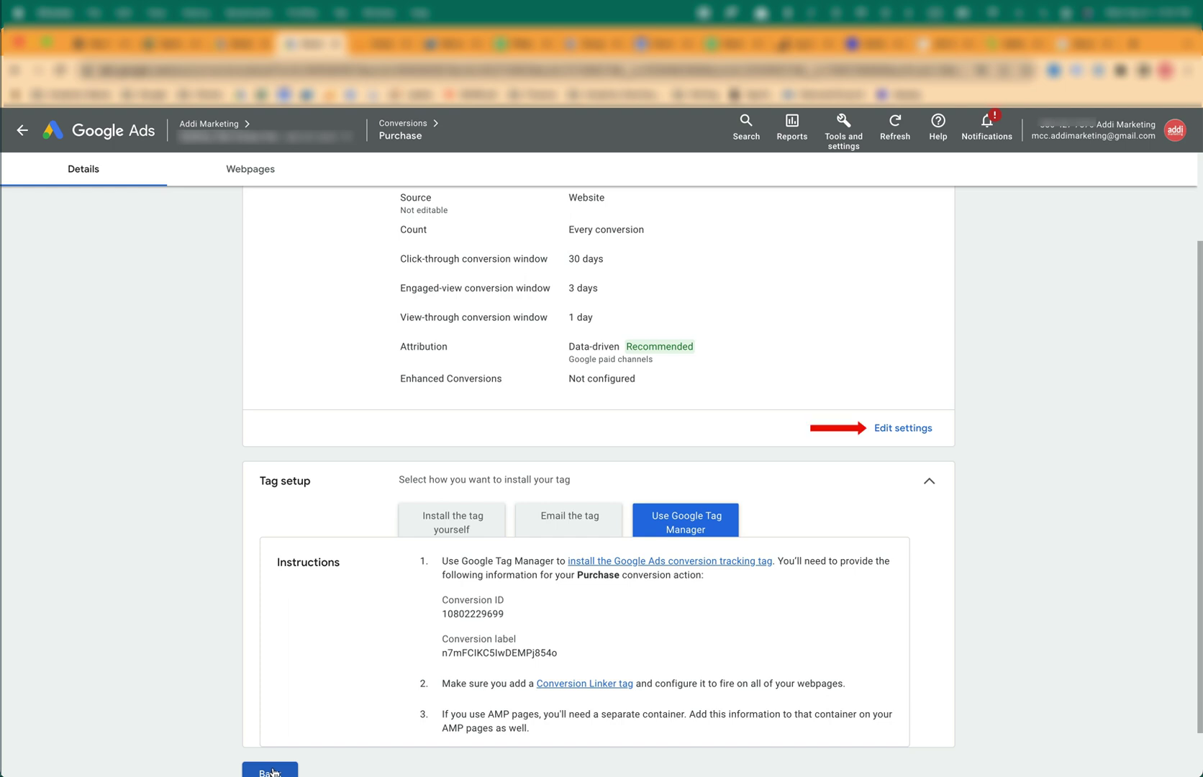
{"action": "left_click", "coordinate": [903, 428]}
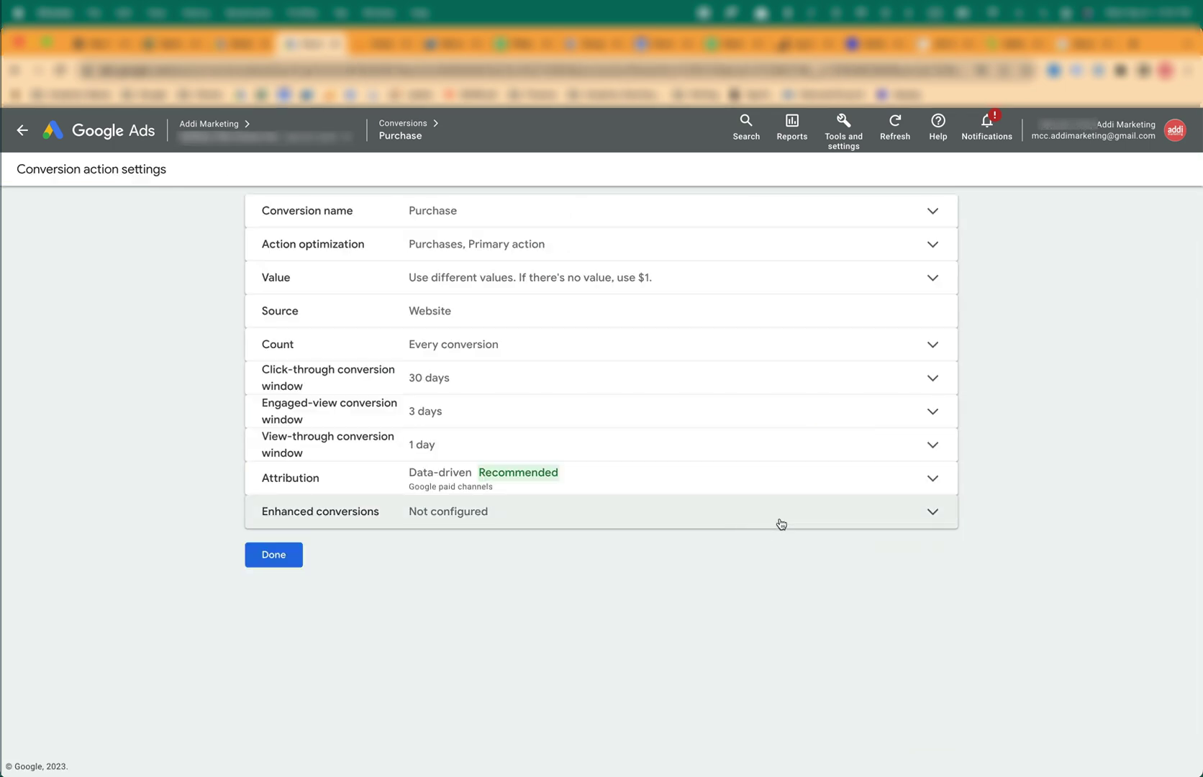
{"action": "left_click", "coordinate": [934, 513]}
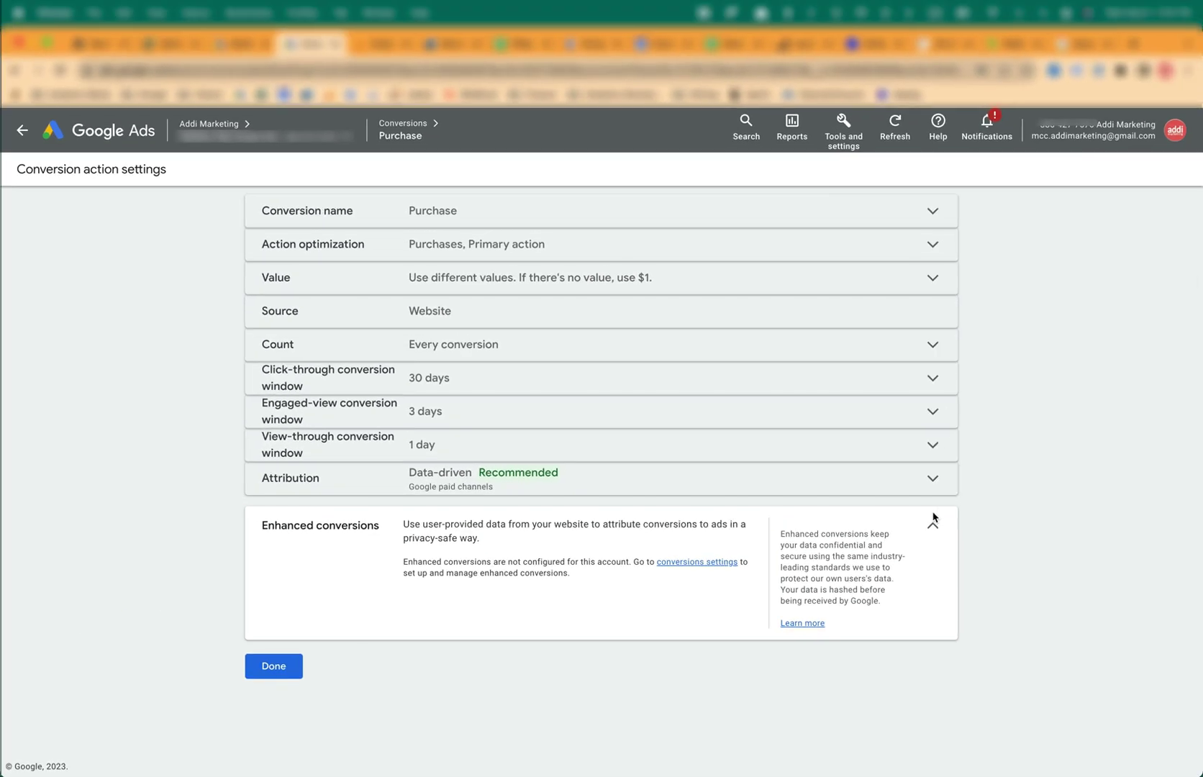
Step: Turn on enhanced conversions in the account conversion settings with Google Tag Manager as the method
{"action": "left_click", "coordinate": [722, 565]}
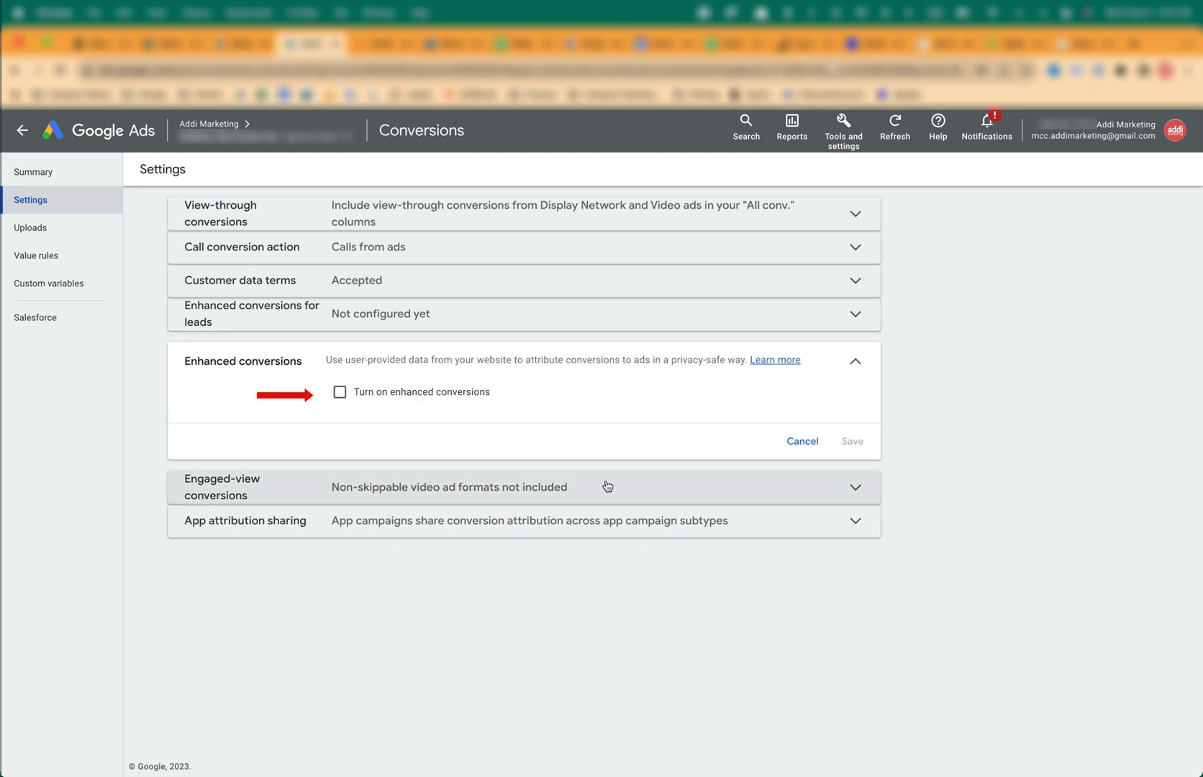
{"action": "left_click", "coordinate": [339, 393]}
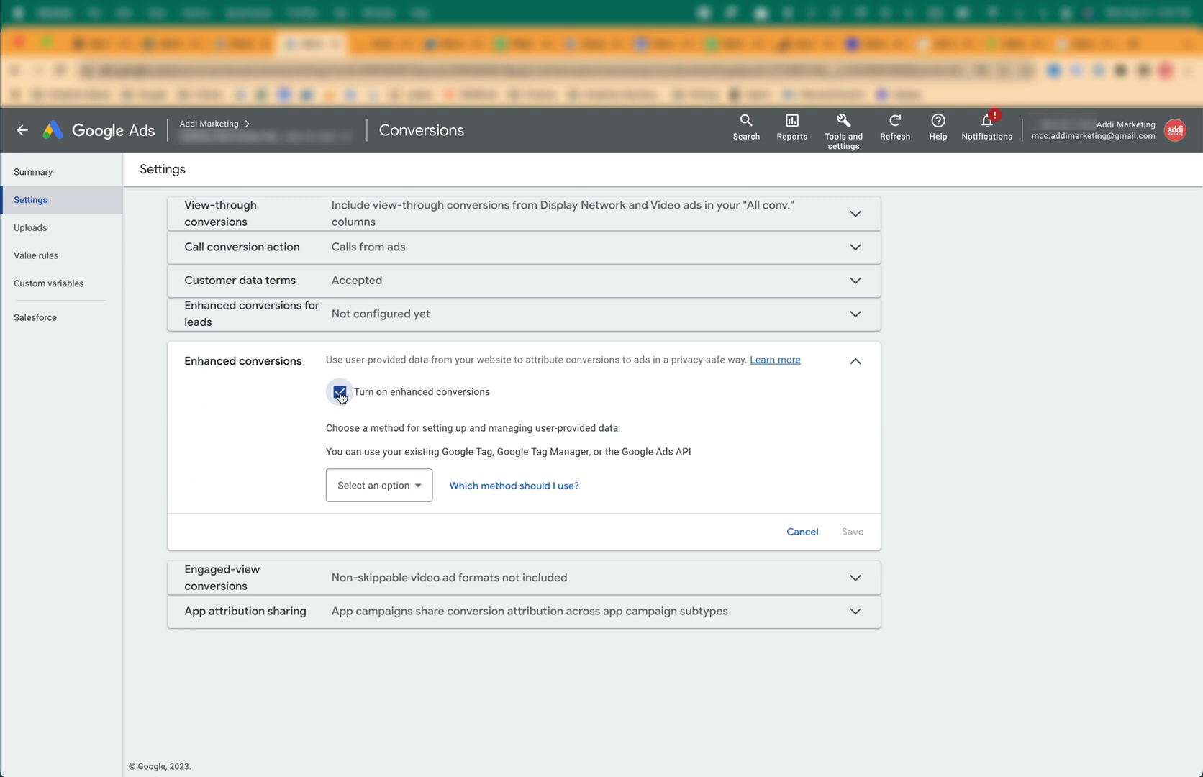
{"action": "left_click", "coordinate": [395, 487]}
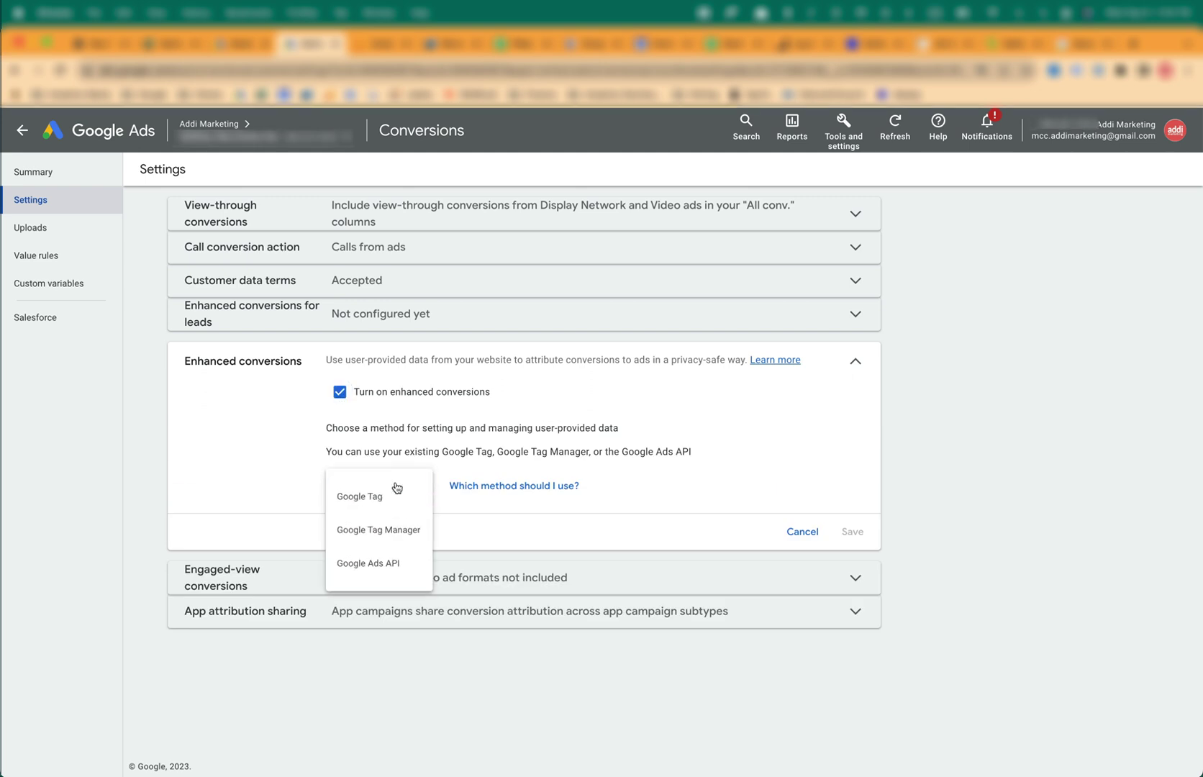
{"action": "left_click", "coordinate": [391, 533]}
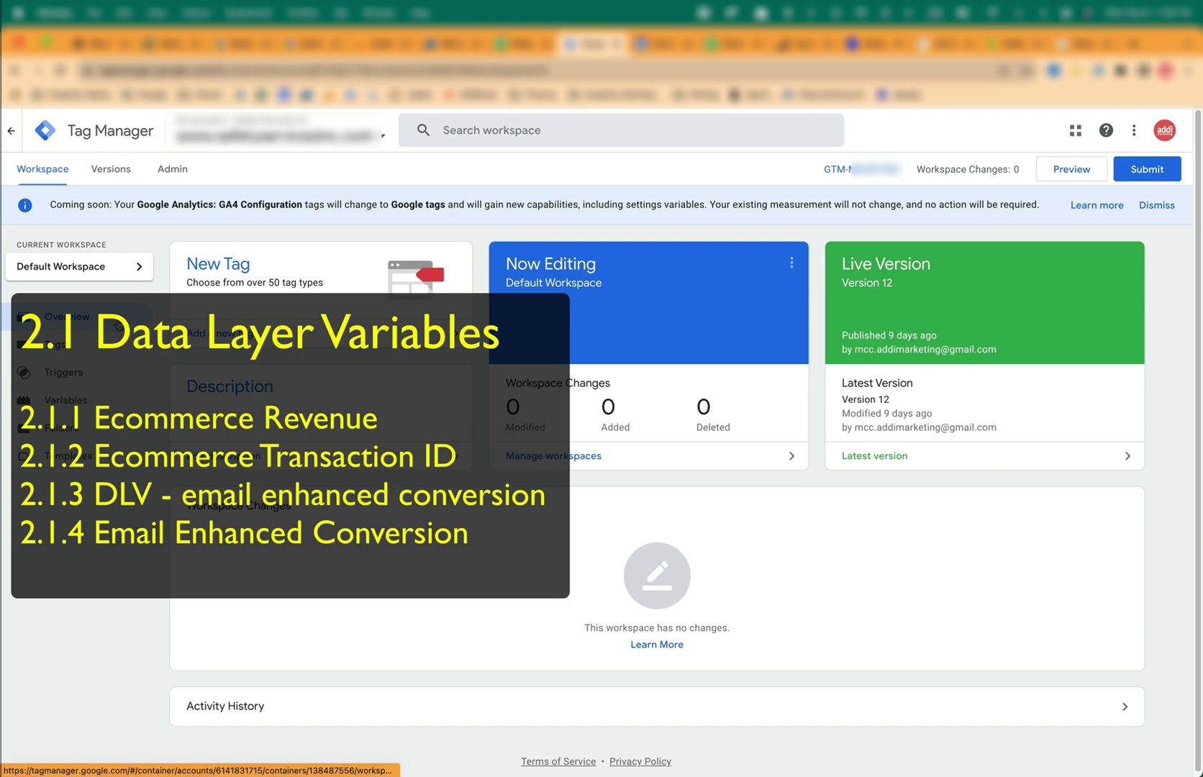
Step: Create a new user-defined variable of type Data Layer Variable
{"action": "left_click", "coordinate": [90, 399]}
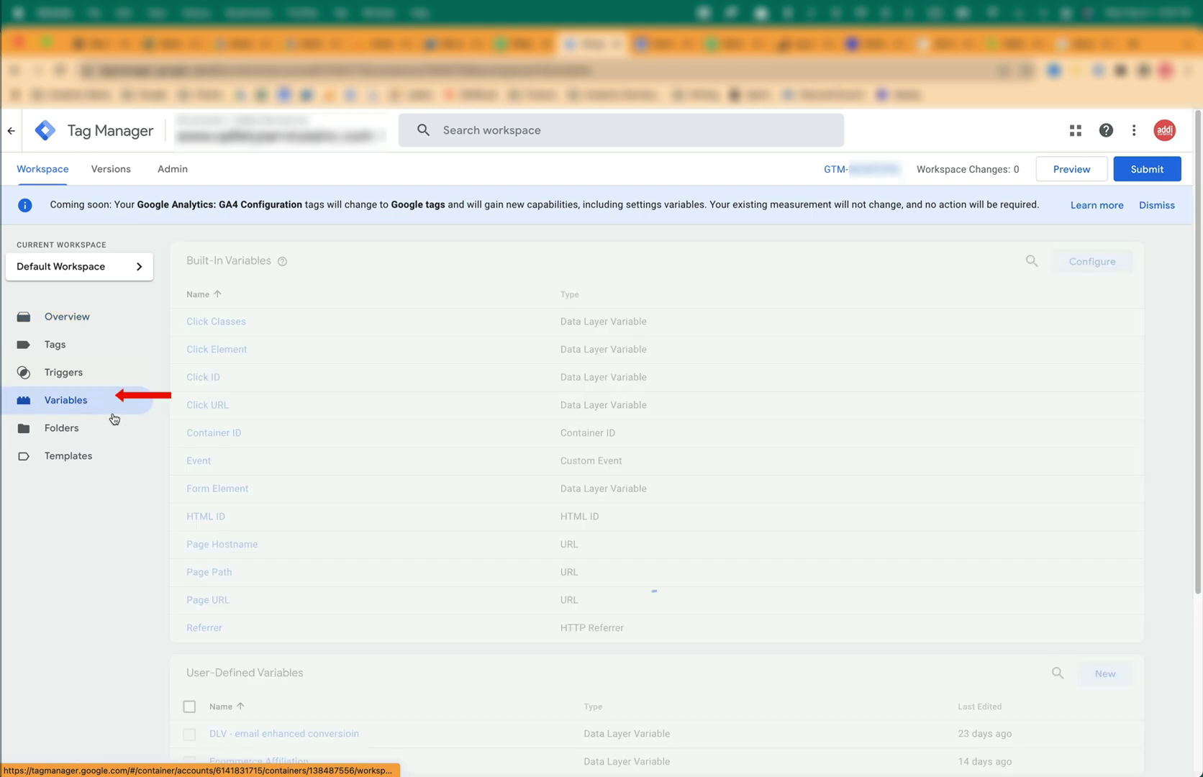
{"action": "scroll", "coordinate": [234, 423], "scroll_direction": "down", "scroll_amount": 2}
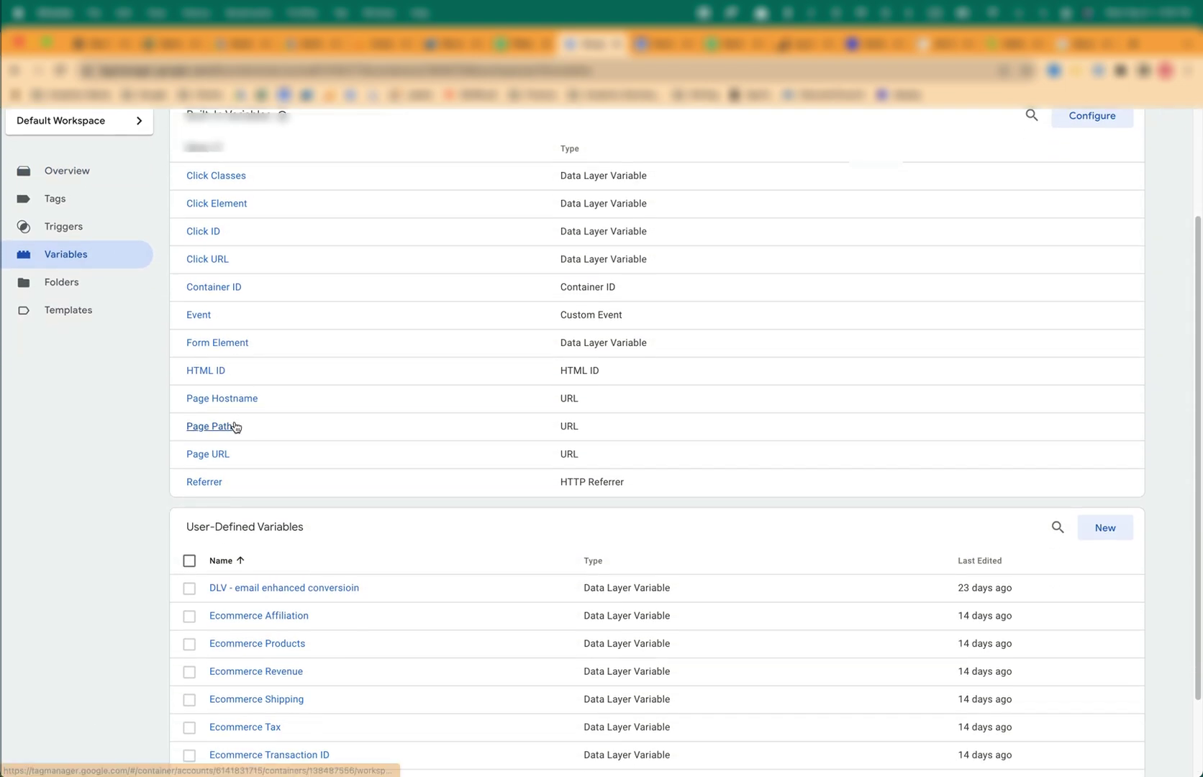
{"action": "scroll", "coordinate": [234, 426], "scroll_direction": "down", "scroll_amount": 2}
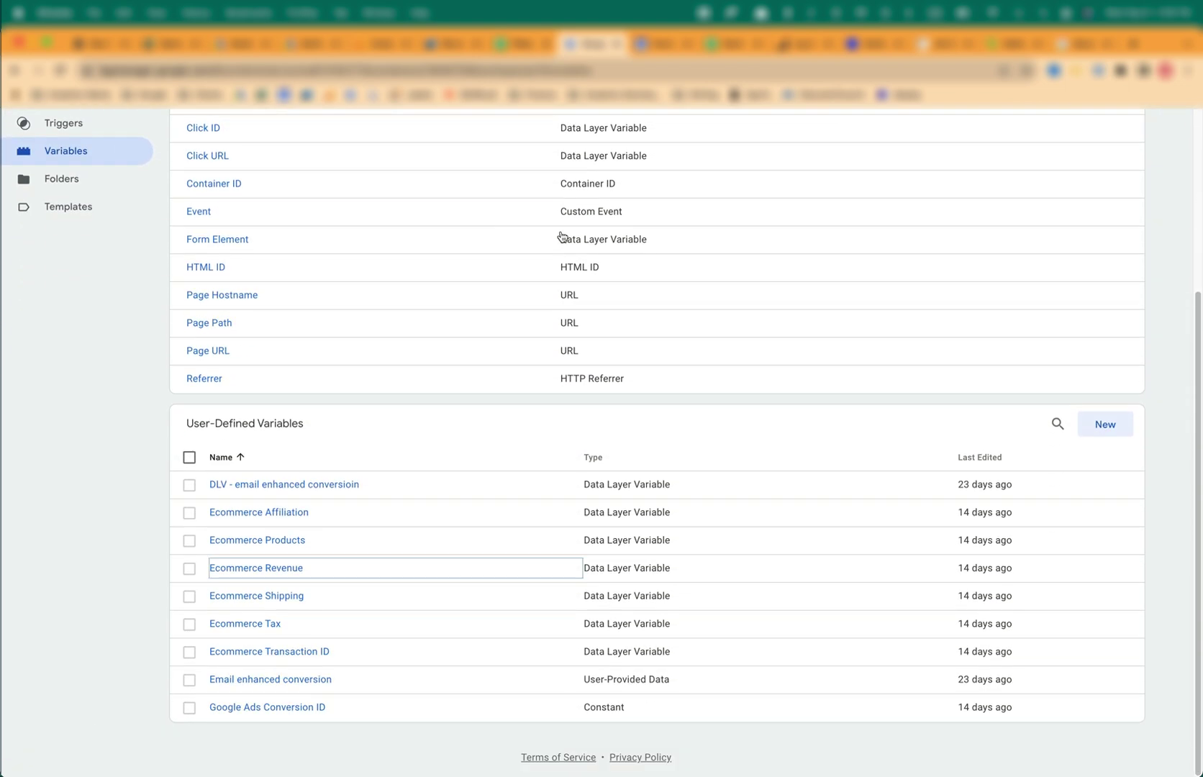
{"action": "left_click", "coordinate": [1105, 424]}
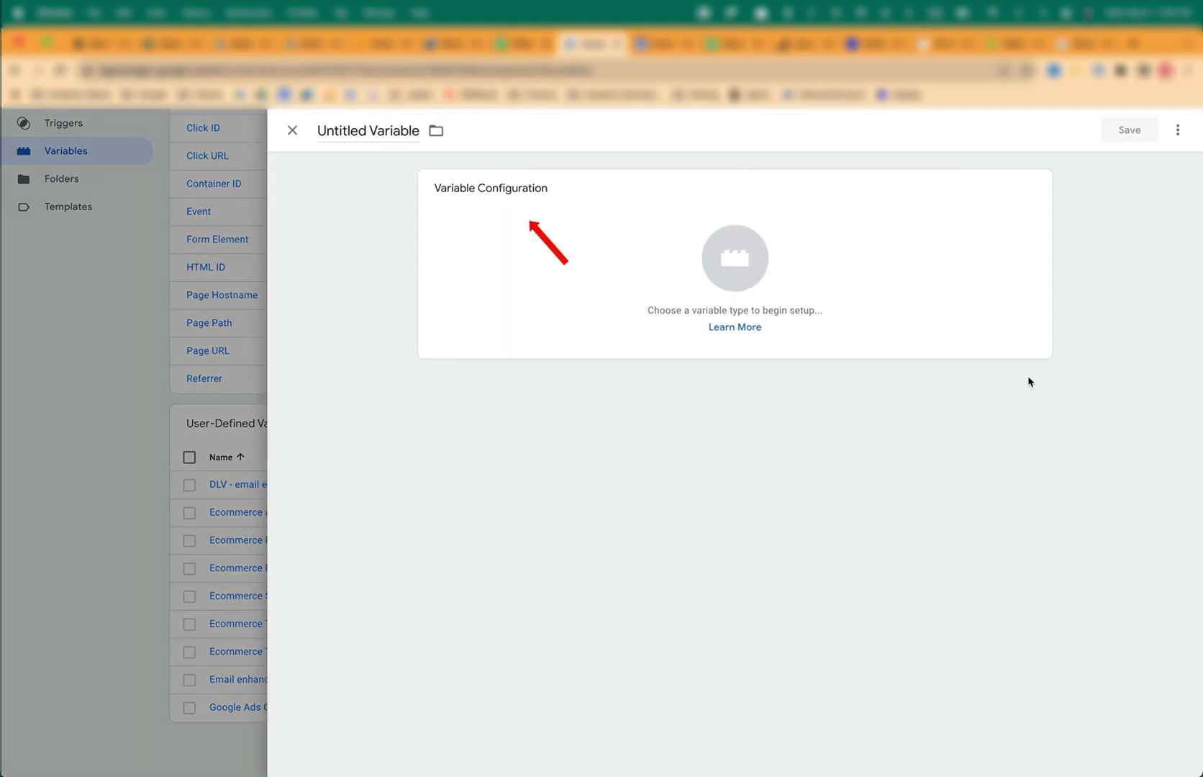
{"action": "left_click", "coordinate": [733, 273]}
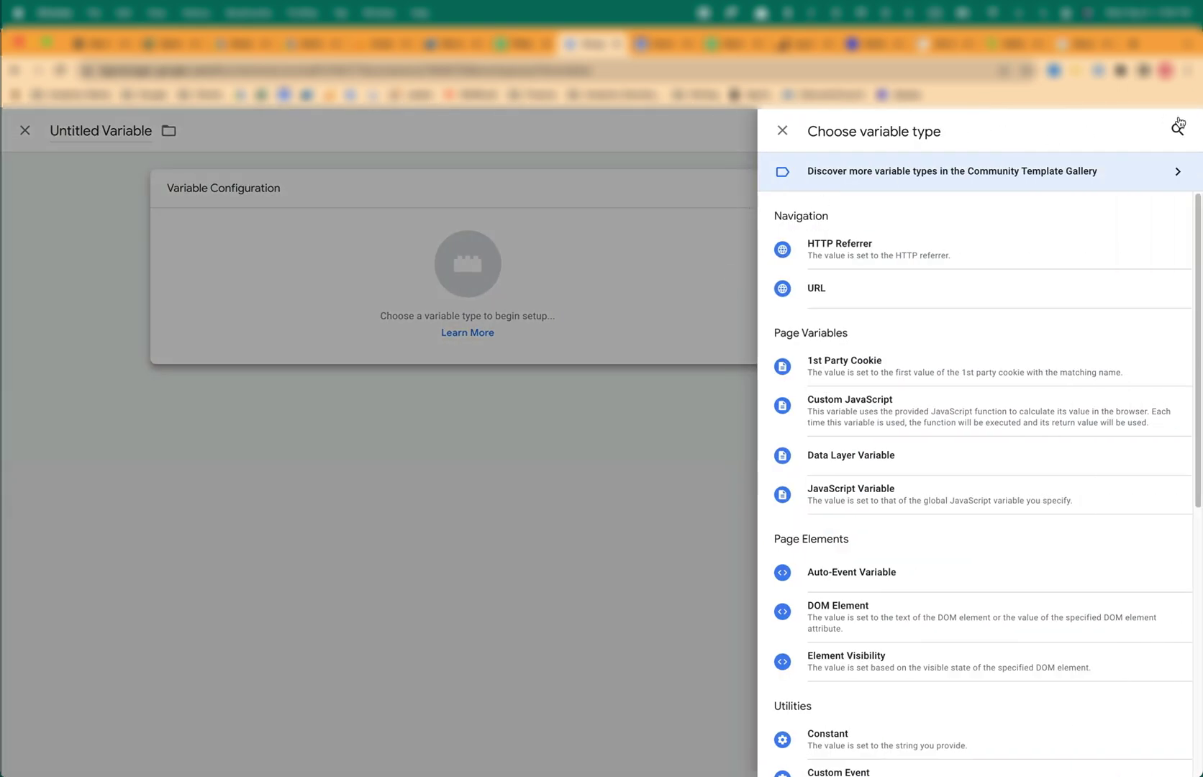
{"action": "left_click", "coordinate": [1176, 129]}
{"action": "type", "text": "data"}
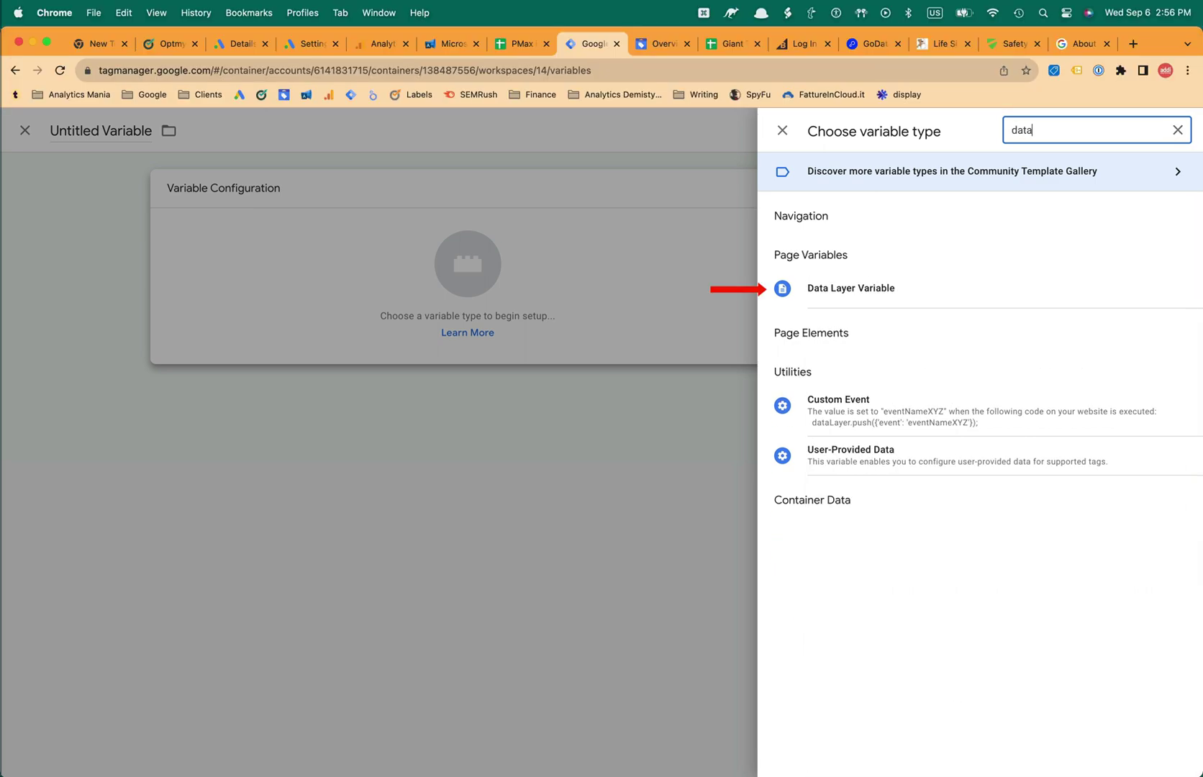
{"action": "left_click", "coordinate": [895, 295]}
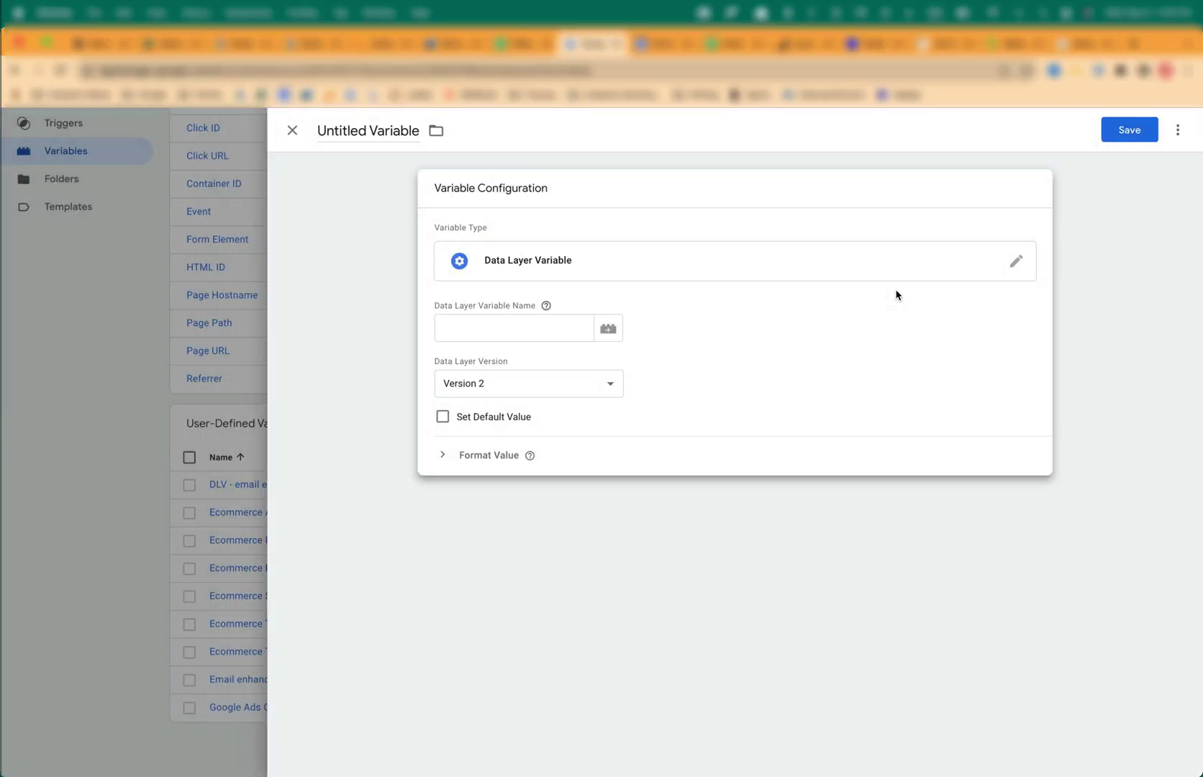
Step: Set the variable name to ecommerce.purchase.actionField.revenue and title it 'Ecommerce Revenue'
{"action": "left_click", "coordinate": [525, 326]}
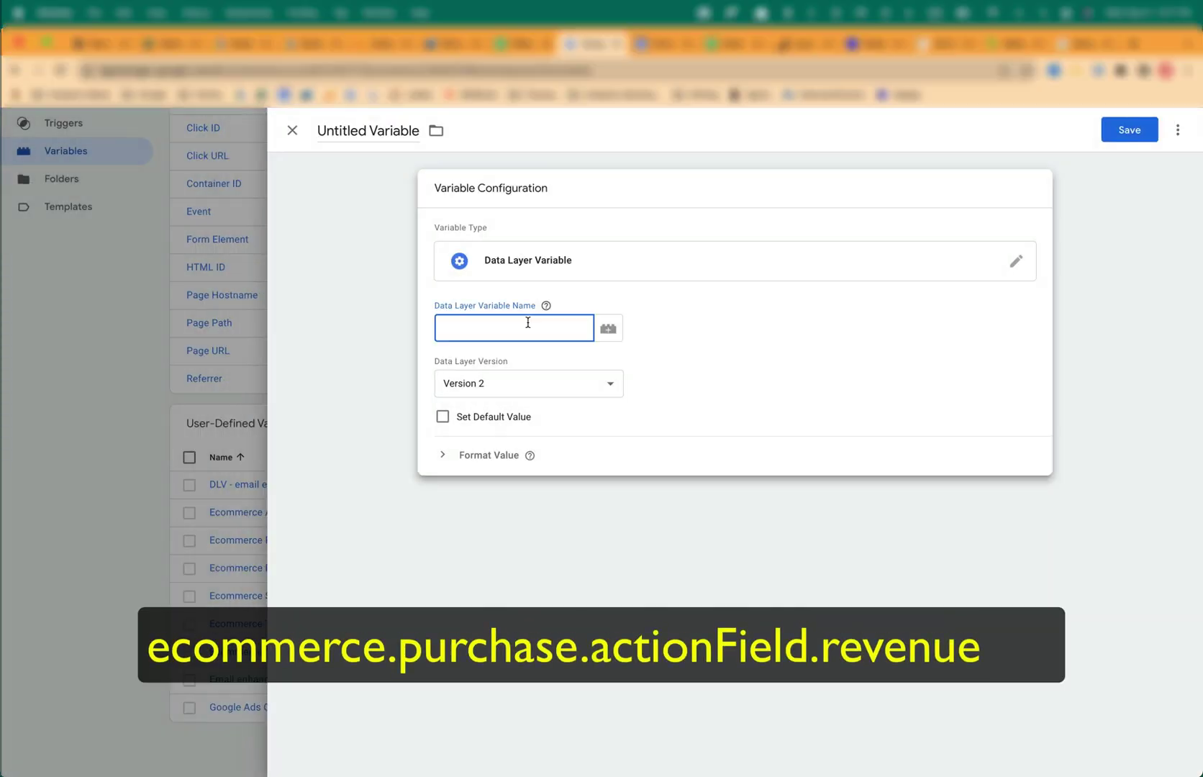
{"action": "type", "text": "ecommerce.purc"}
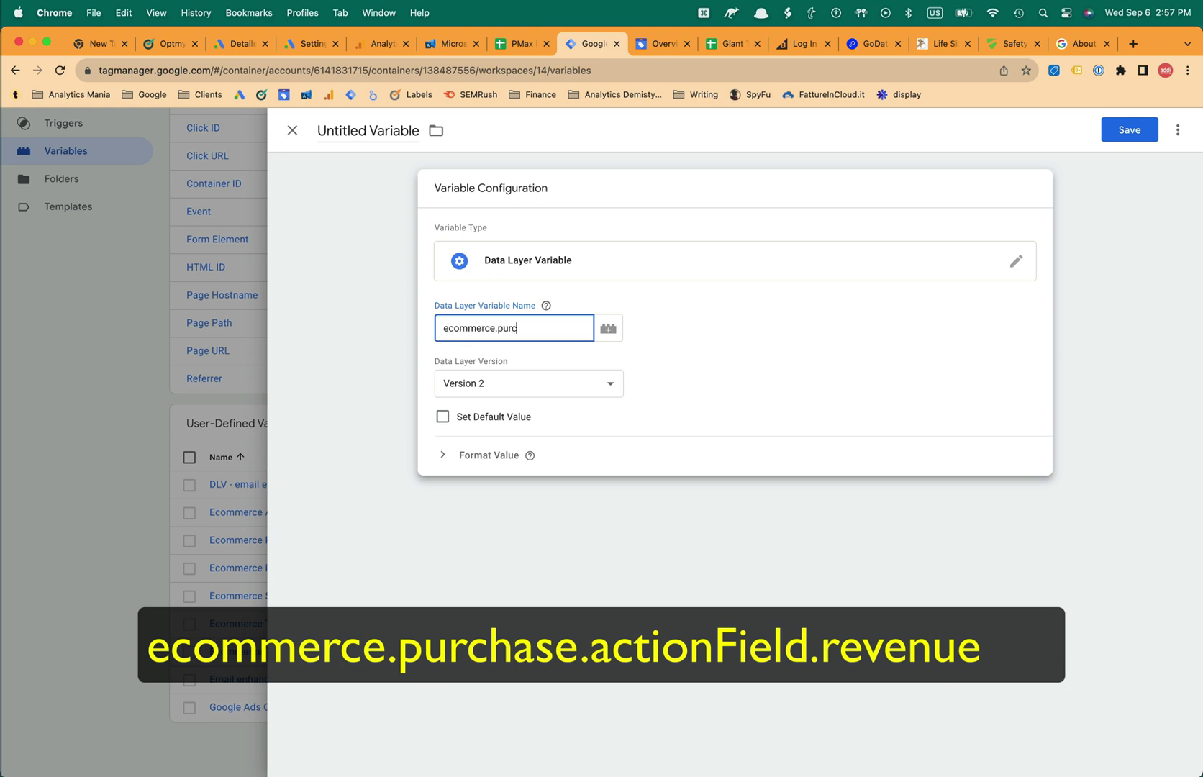
{"action": "type", "text": "hase.actionFi"}
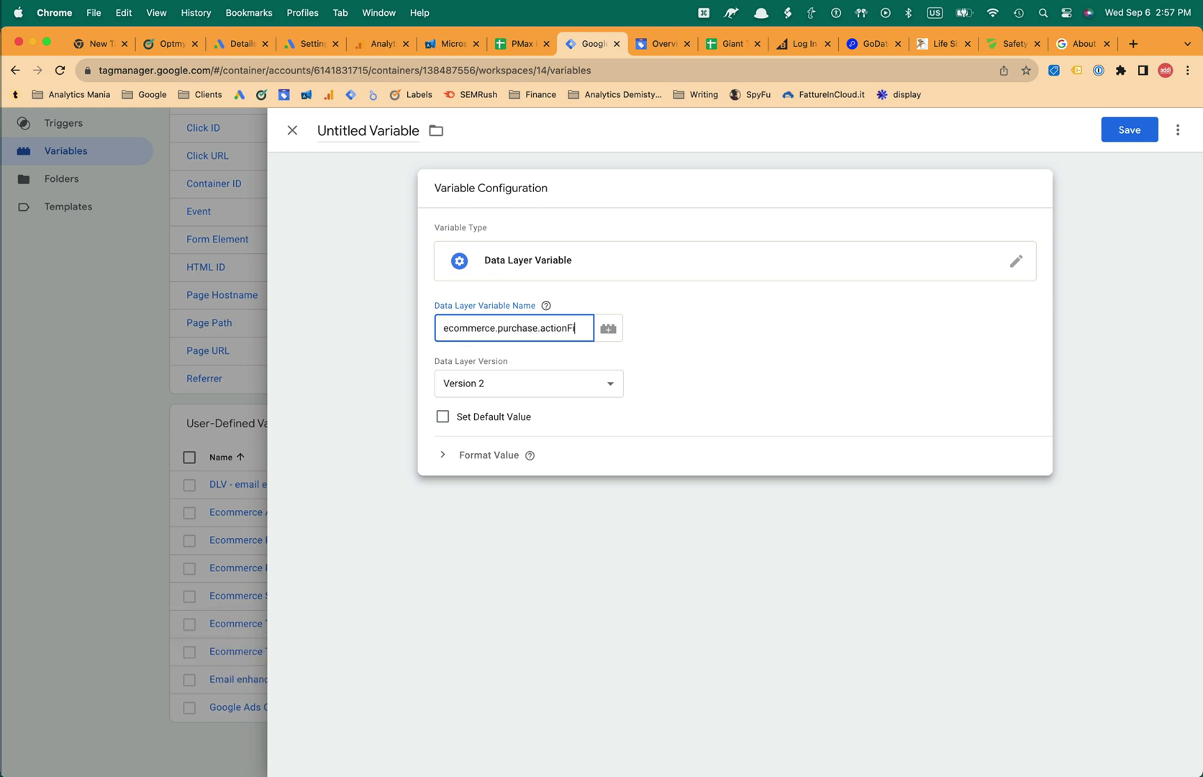
{"action": "type", "text": "eld.revenue"}
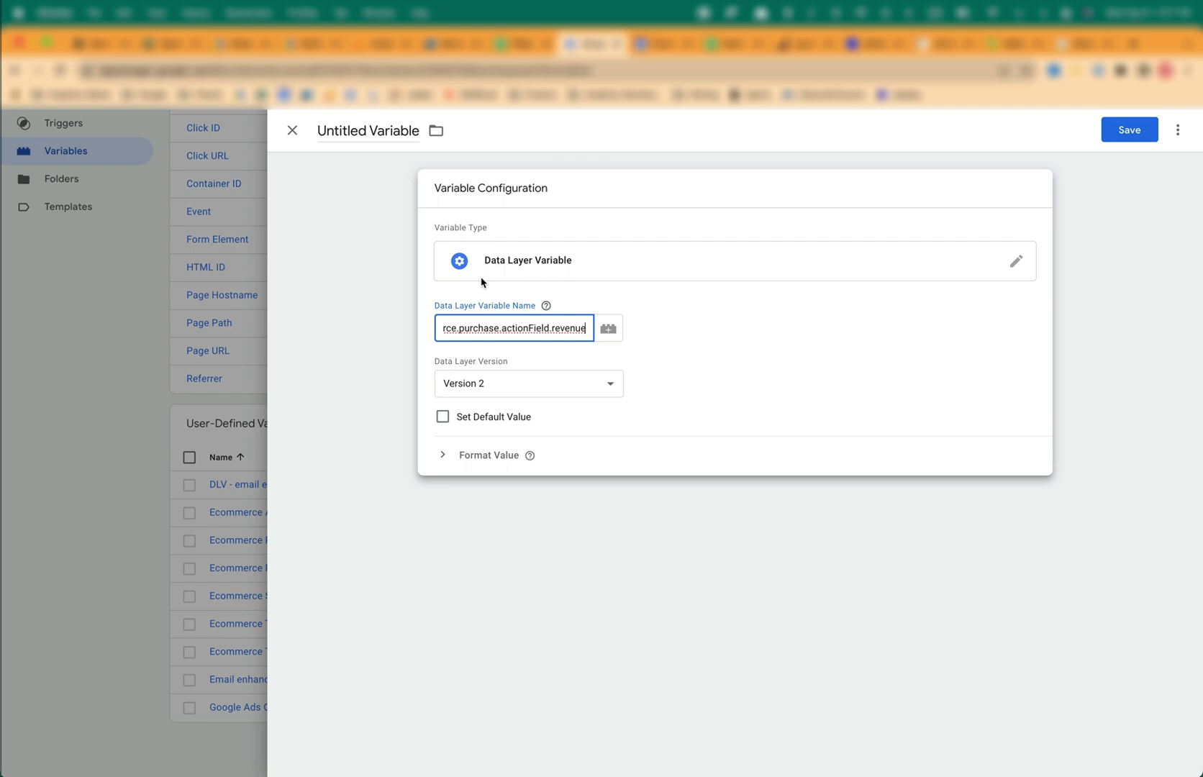
{"action": "left_click_drag", "start_coordinate": [317, 130], "coordinate": [439, 134]}
{"action": "type", "text": "Ecommerce Revenue"}
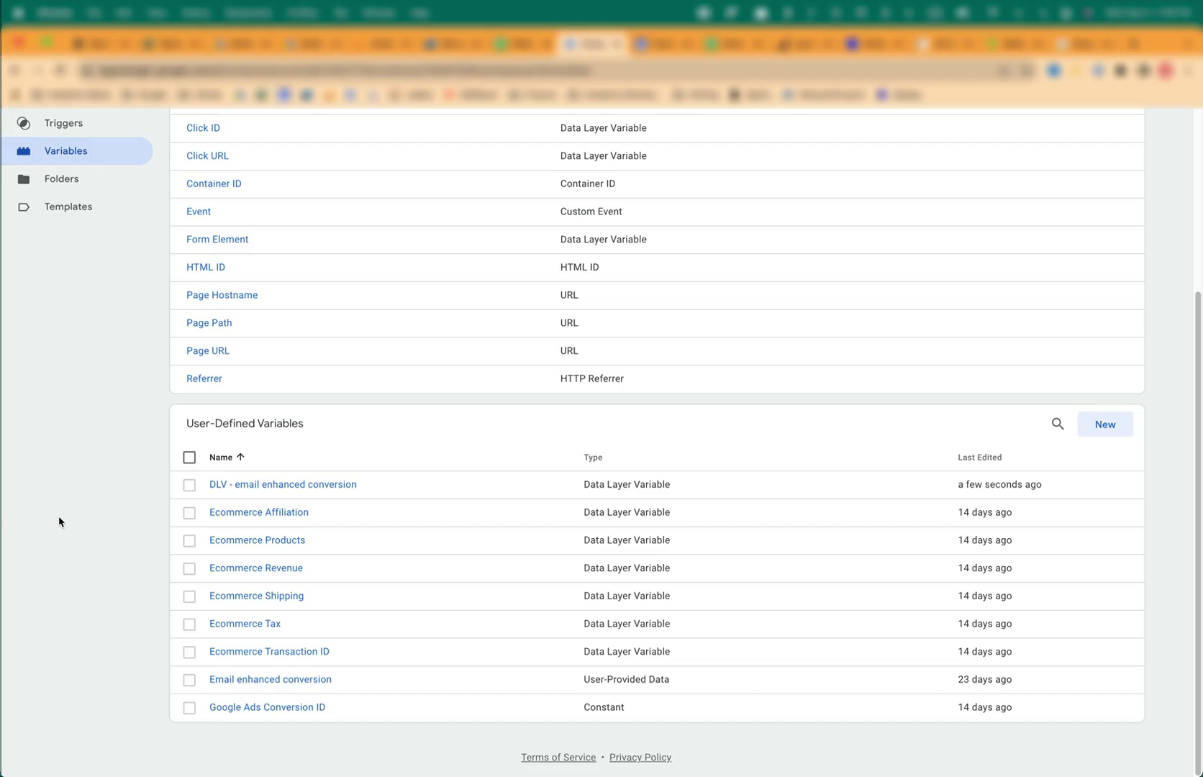
Step: Open the Email enhanced conversion variable and confirm its email comes from DLV - email enhanced conversion
{"action": "left_click", "coordinate": [253, 681]}
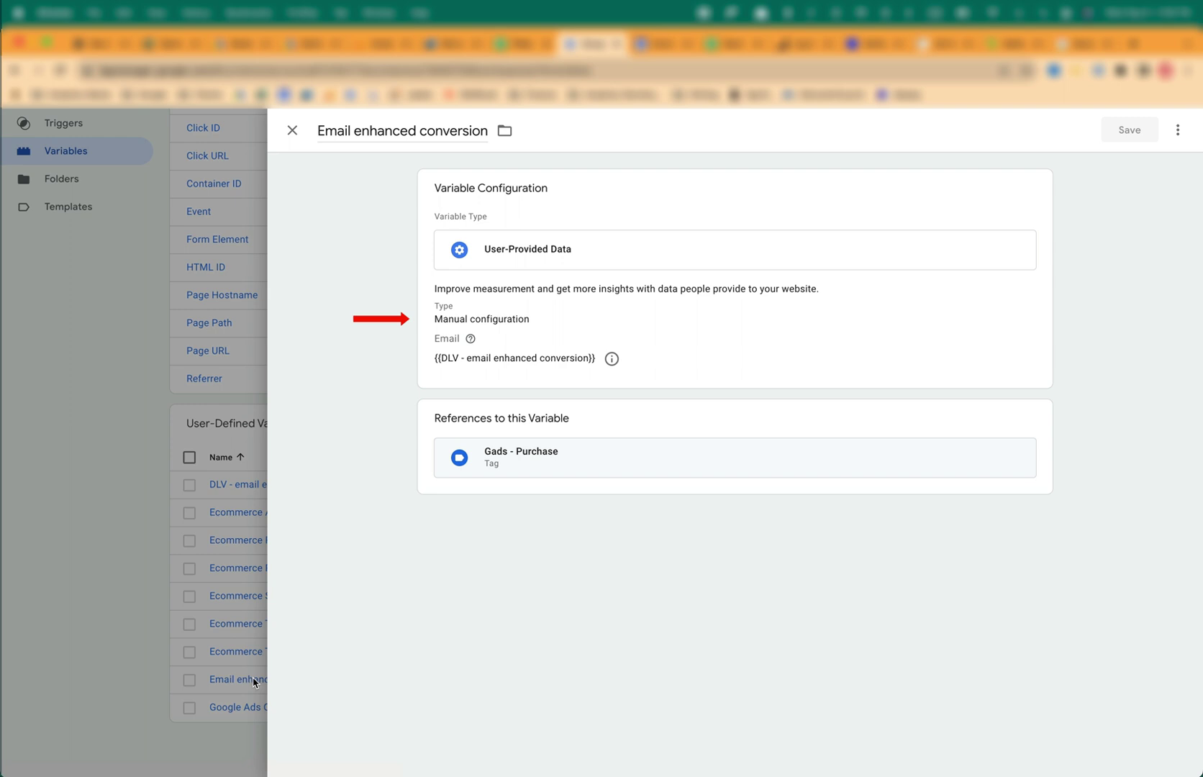
{"action": "mouse_move", "coordinate": [920, 209]}
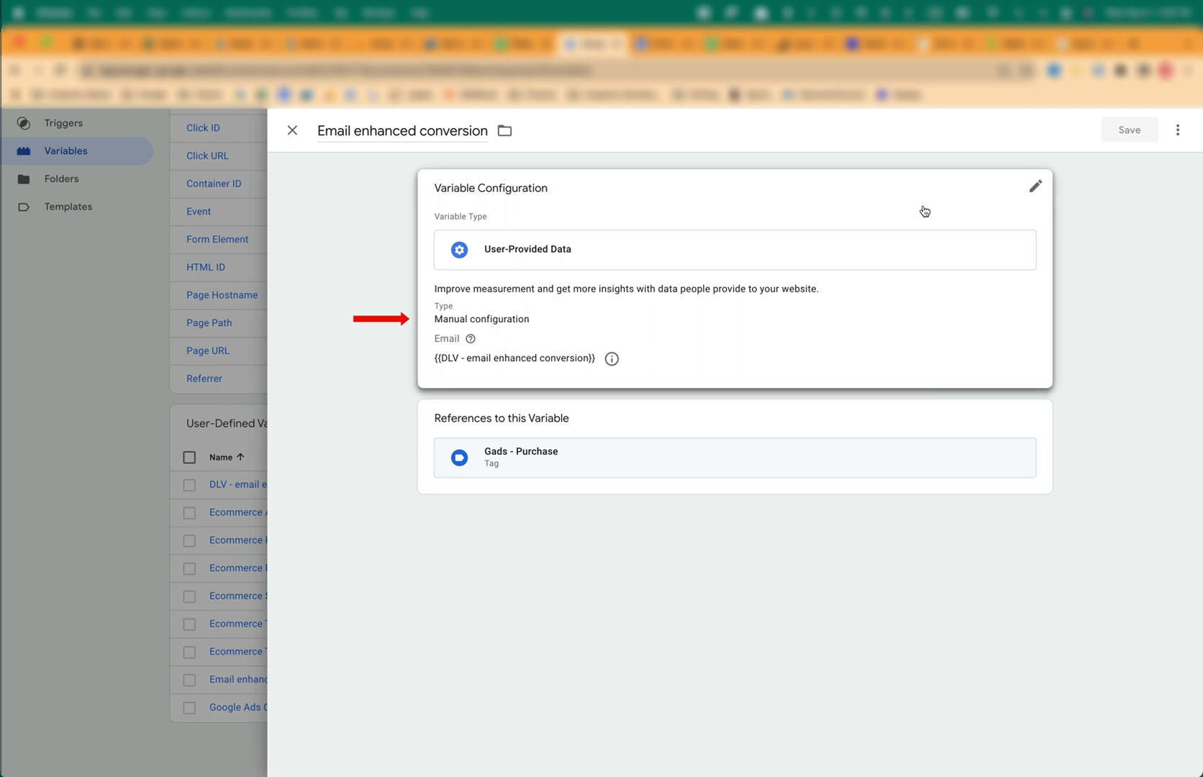
{"action": "left_click", "coordinate": [1043, 190]}
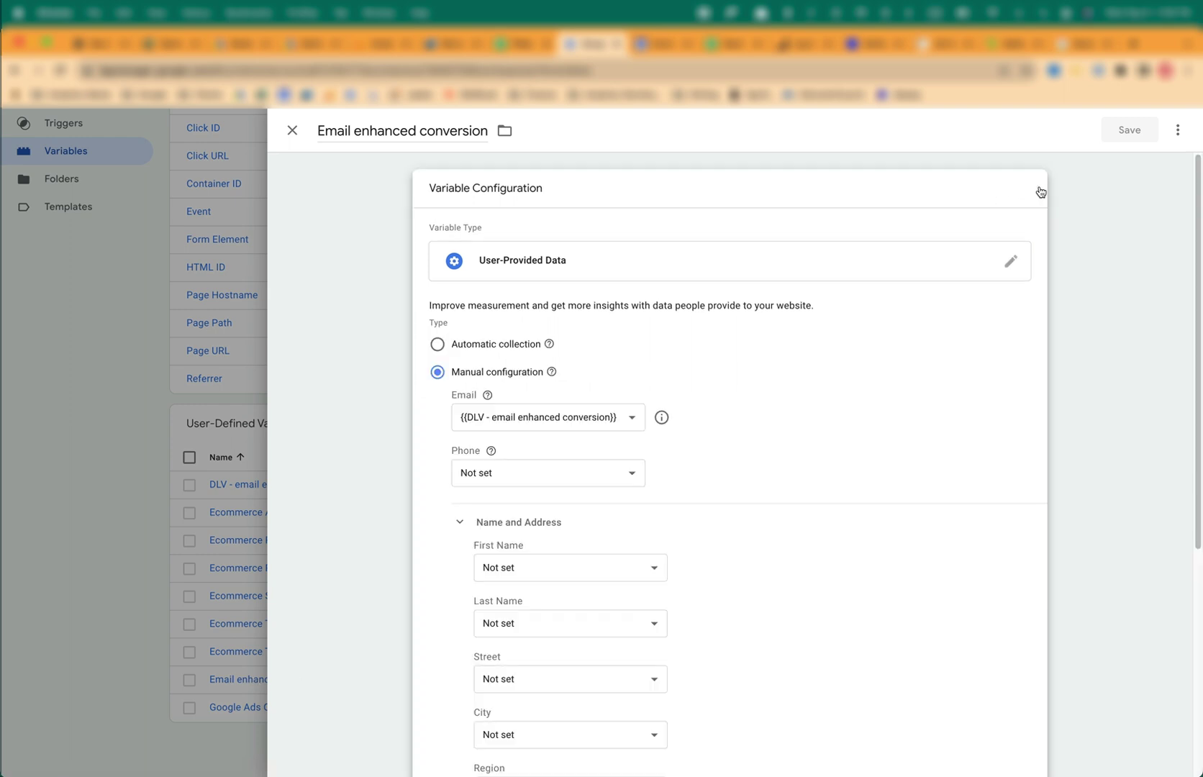
{"action": "left_click", "coordinate": [623, 423]}
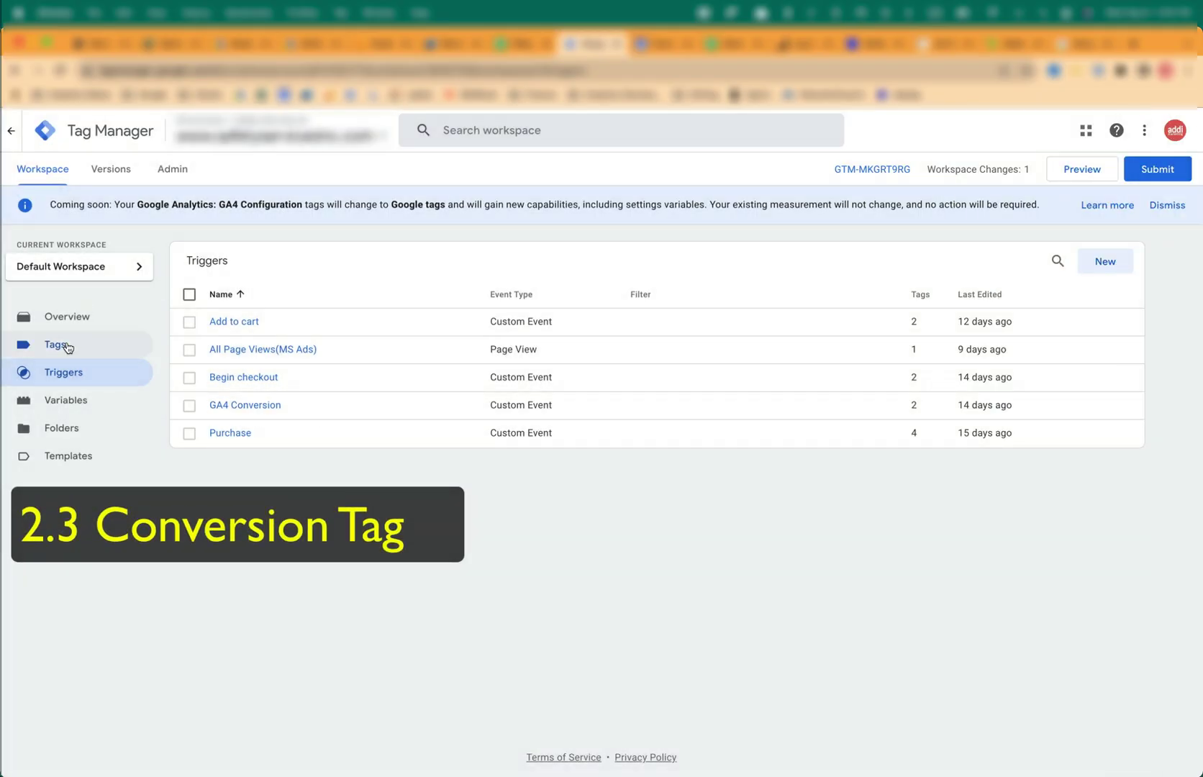
Step: Open the Gads - Purchase tag's configuration to review its value, transaction ID, currency and email fields
{"action": "left_click", "coordinate": [57, 344]}
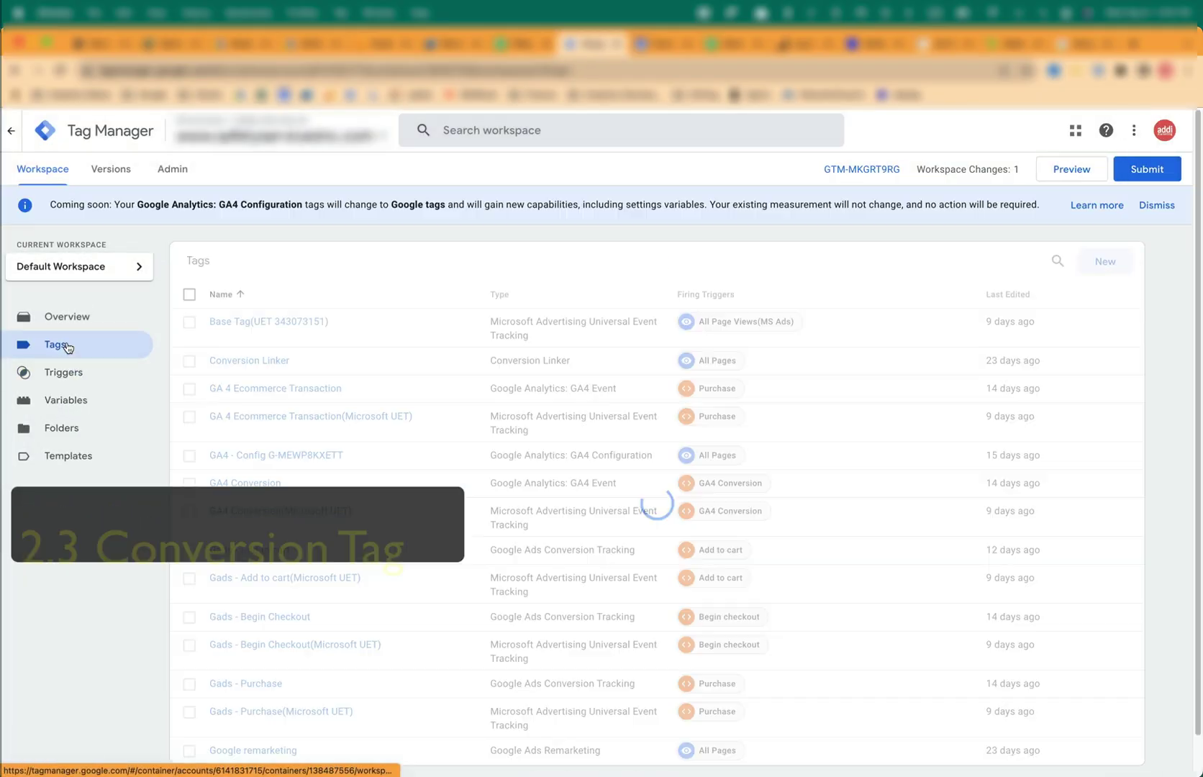
{"action": "left_click", "coordinate": [238, 684]}
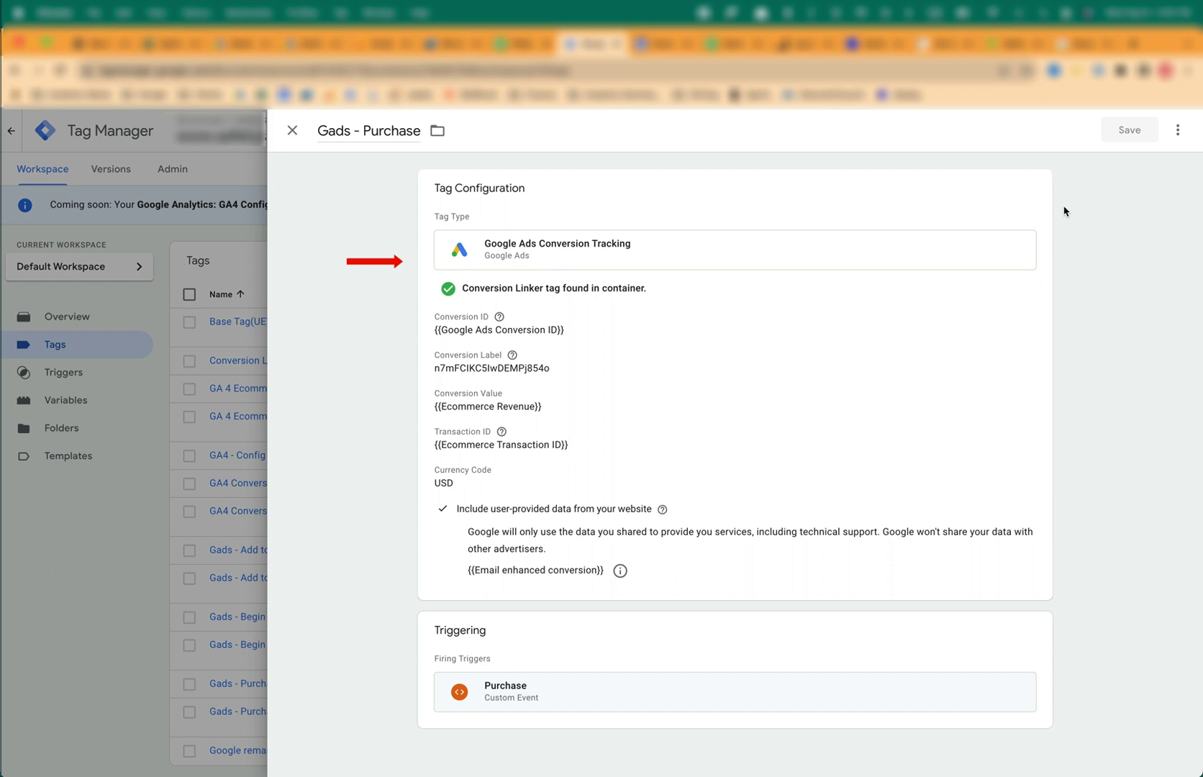
{"action": "left_click", "coordinate": [1039, 193]}
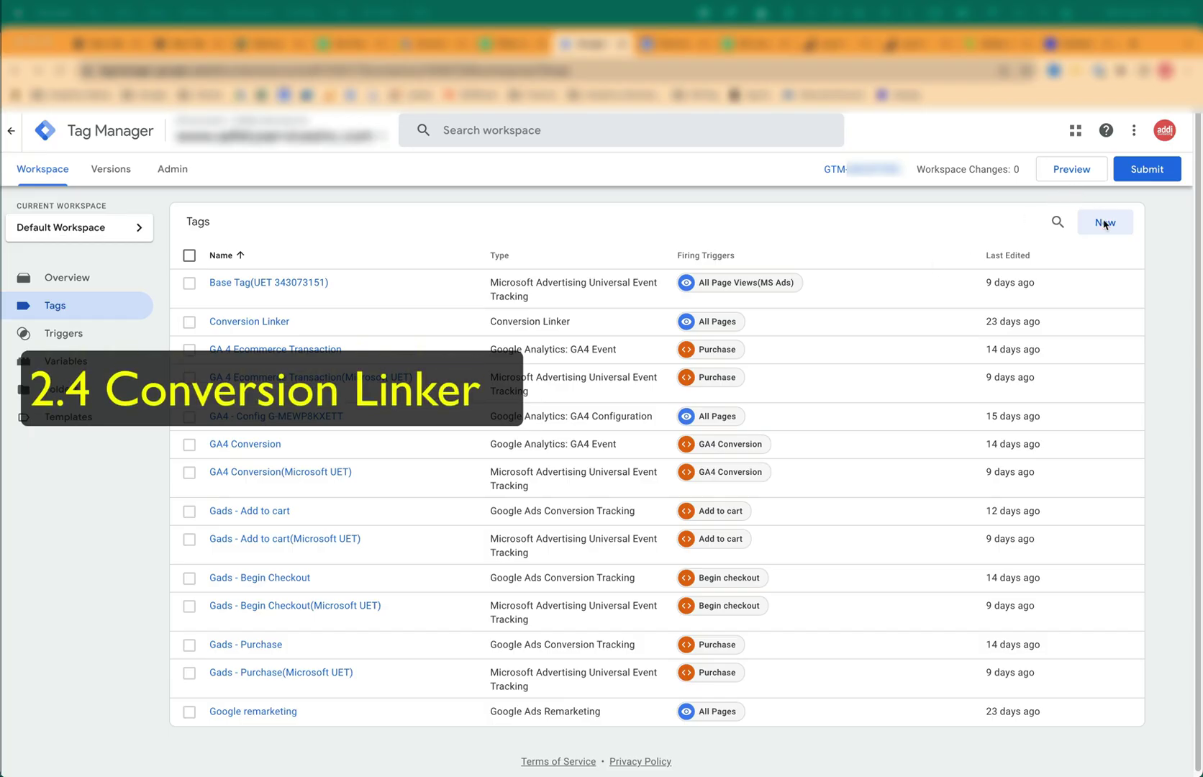
Step: Create a Conversion Linker tag firing on All Pages and name it 'Conversioni Linker'
{"action": "left_click", "coordinate": [1104, 223]}
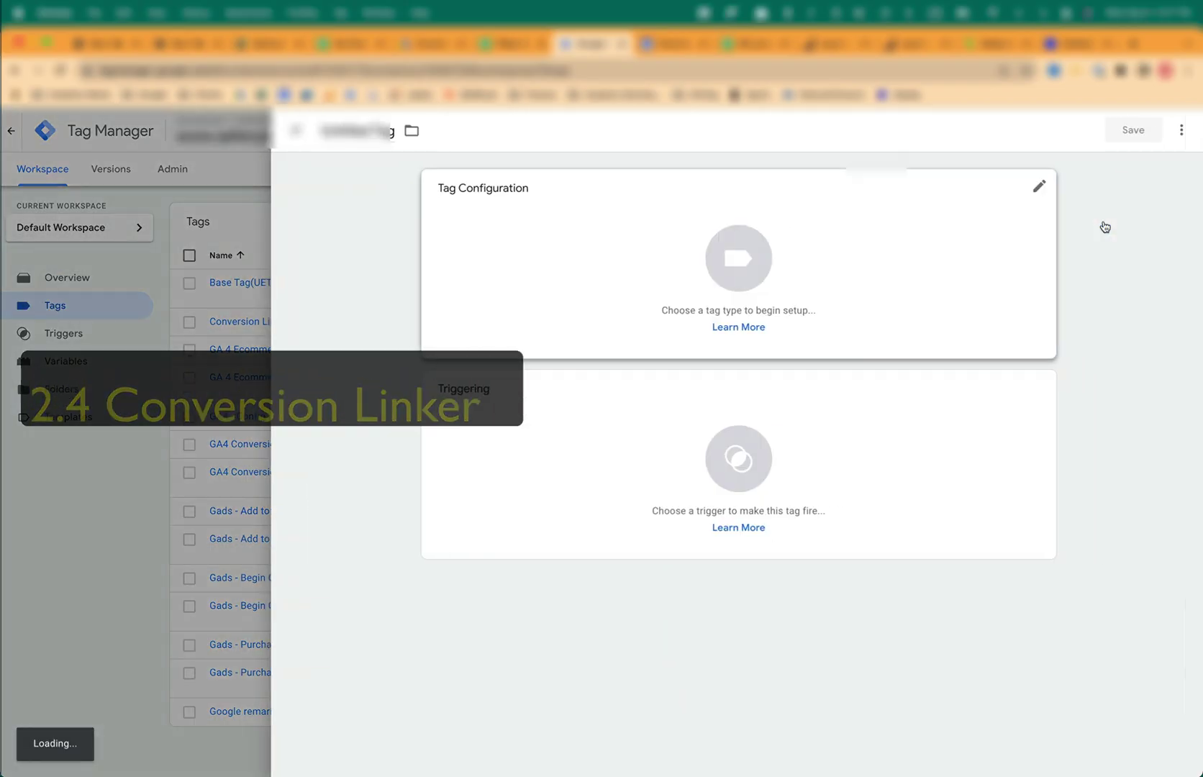
{"action": "left_click", "coordinate": [892, 249]}
{"action": "left_click", "coordinate": [1161, 131]}
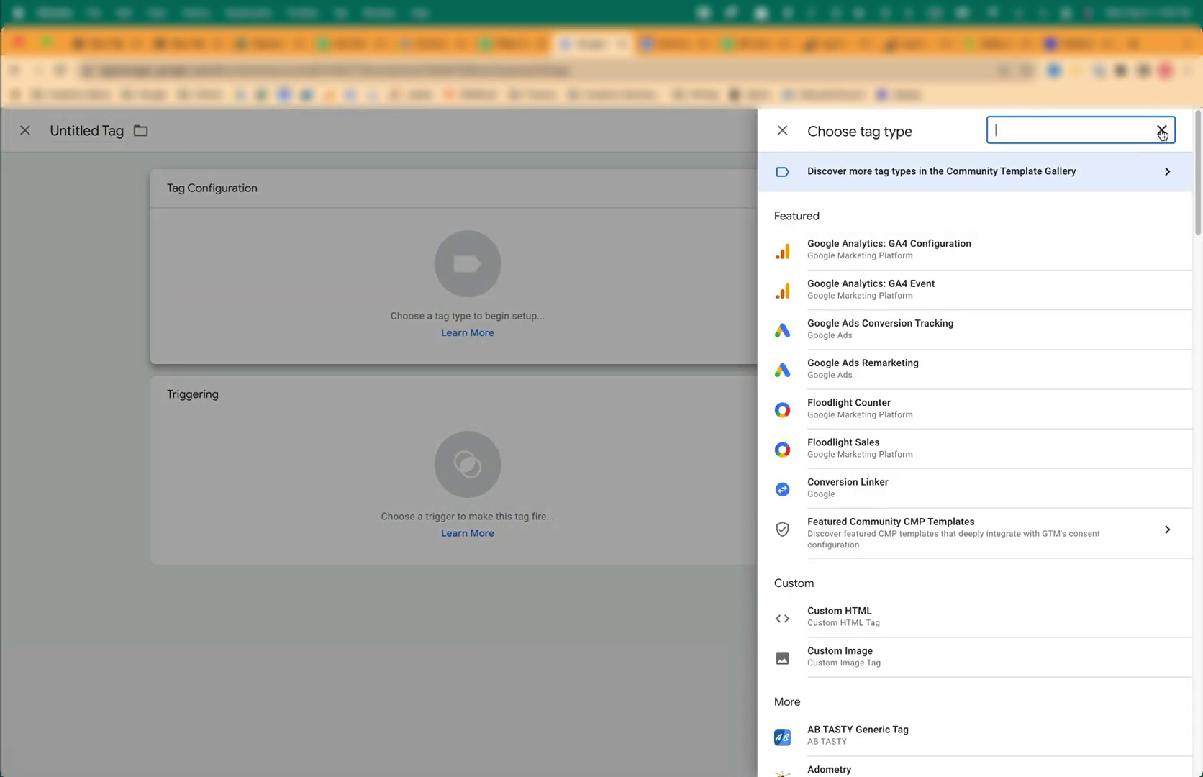
{"action": "type", "text": "linker"}
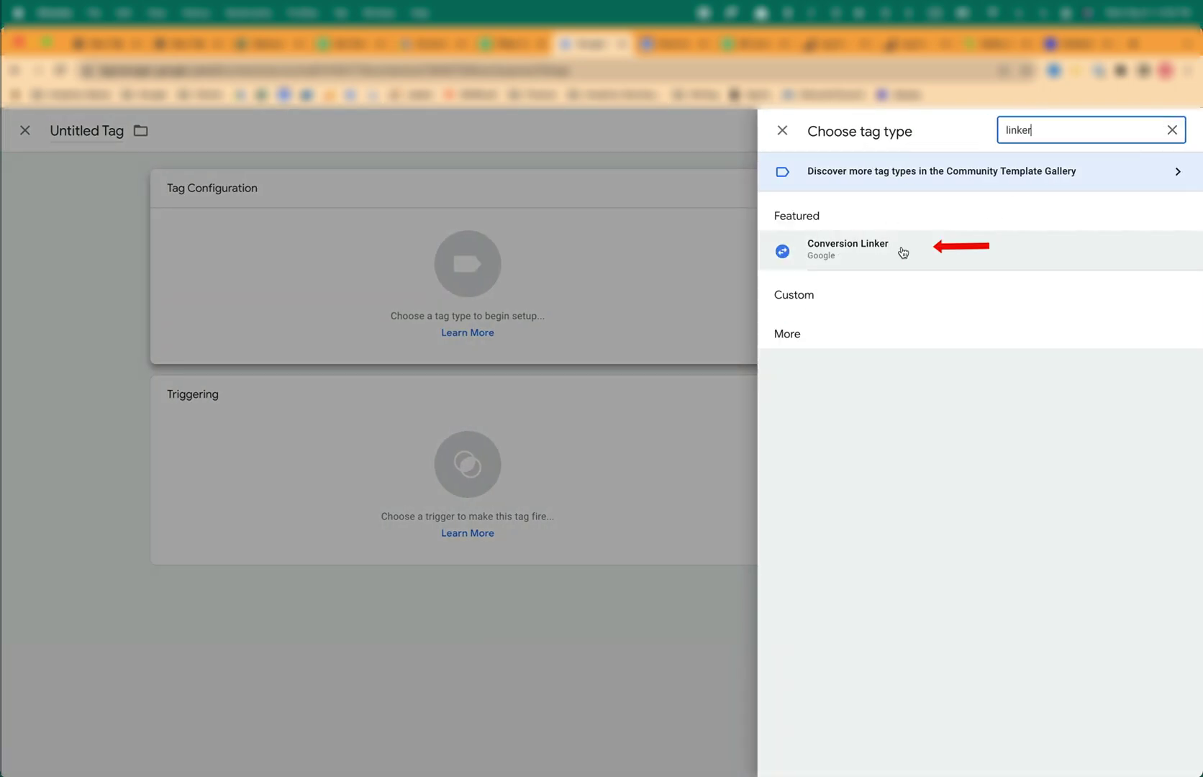
{"action": "left_click", "coordinate": [902, 253]}
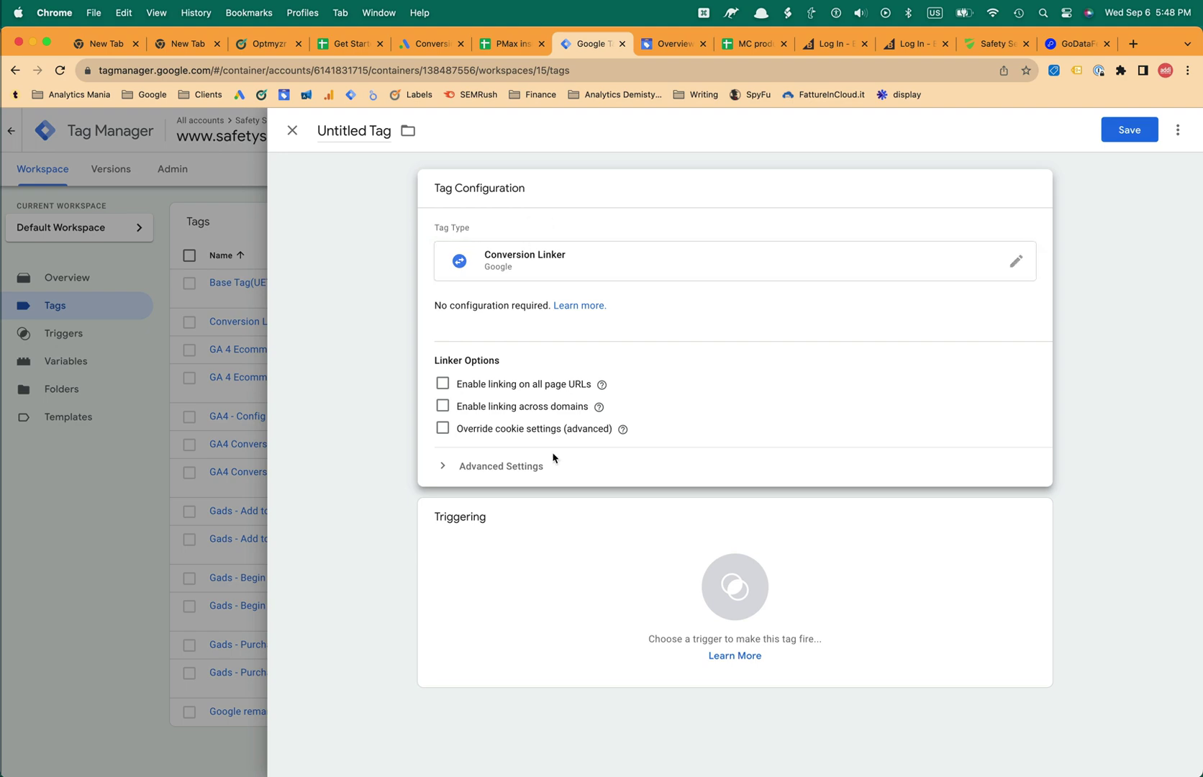
{"action": "left_click", "coordinate": [735, 591]}
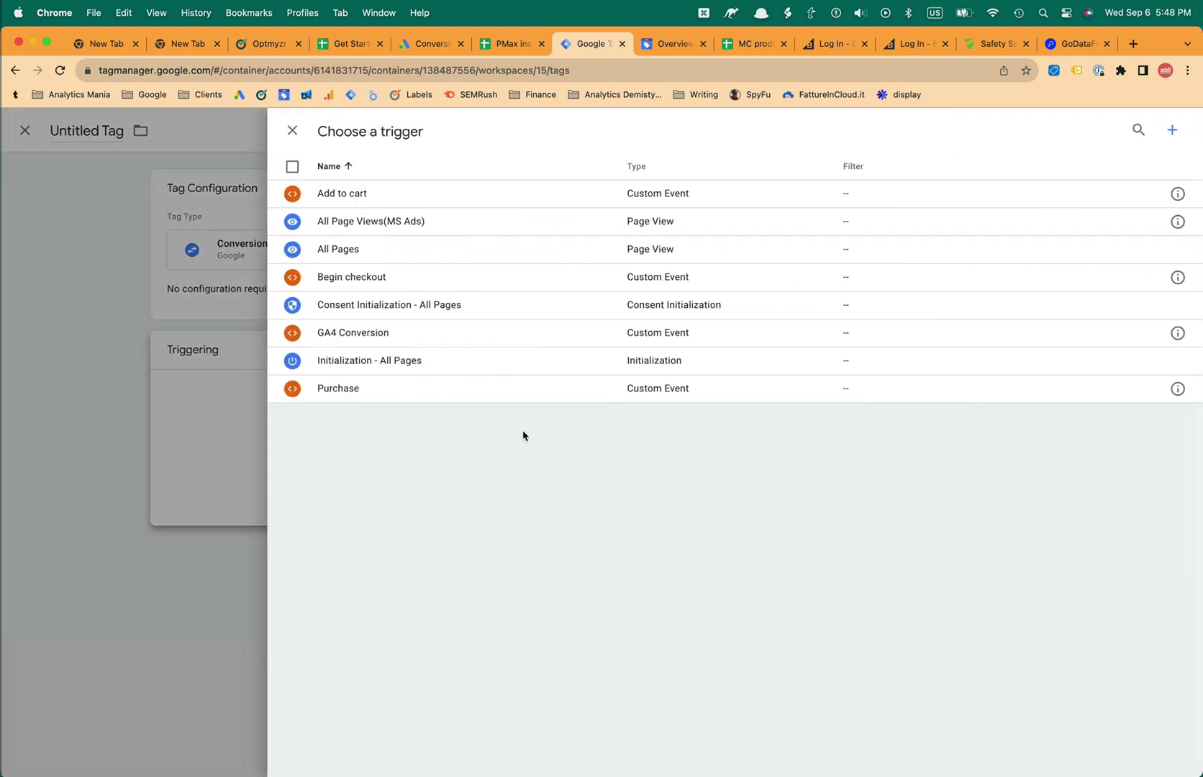
{"action": "left_click", "coordinate": [389, 249]}
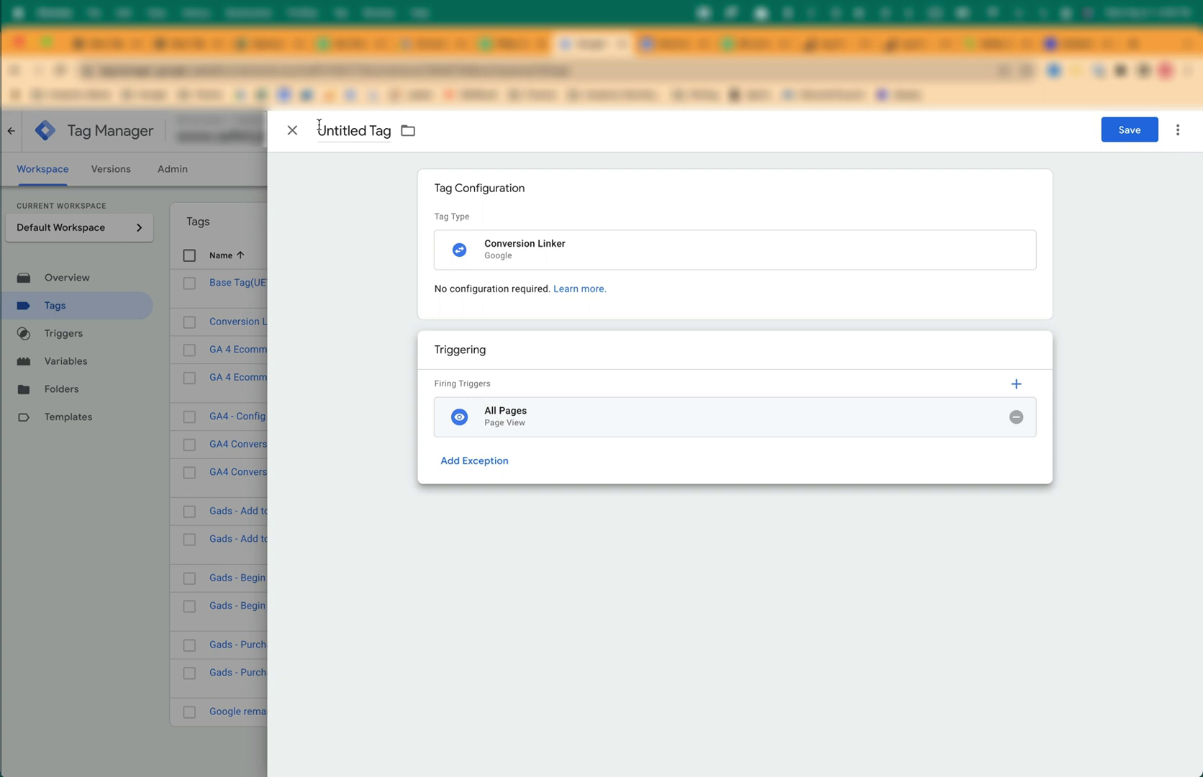
{"action": "left_click_drag", "start_coordinate": [316, 126], "coordinate": [401, 130]}
{"action": "type", "text": "Conversioni Lin"}
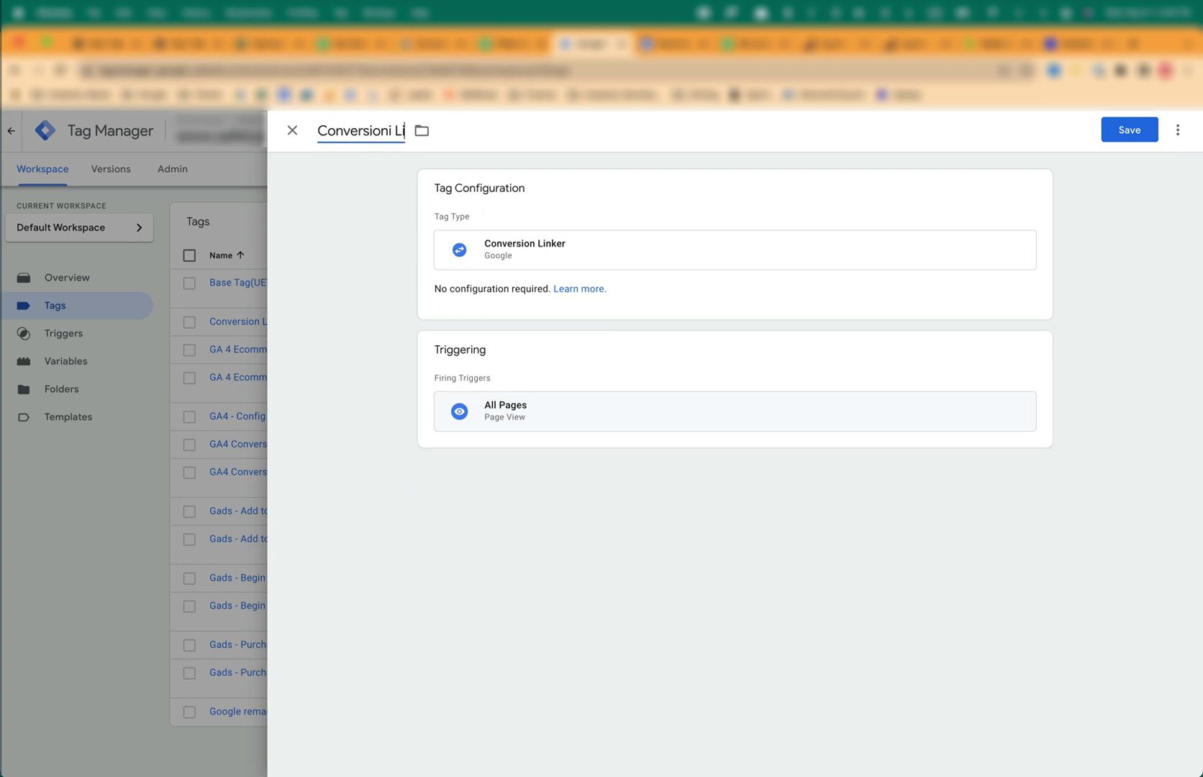
{"action": "type", "text": "ker"}
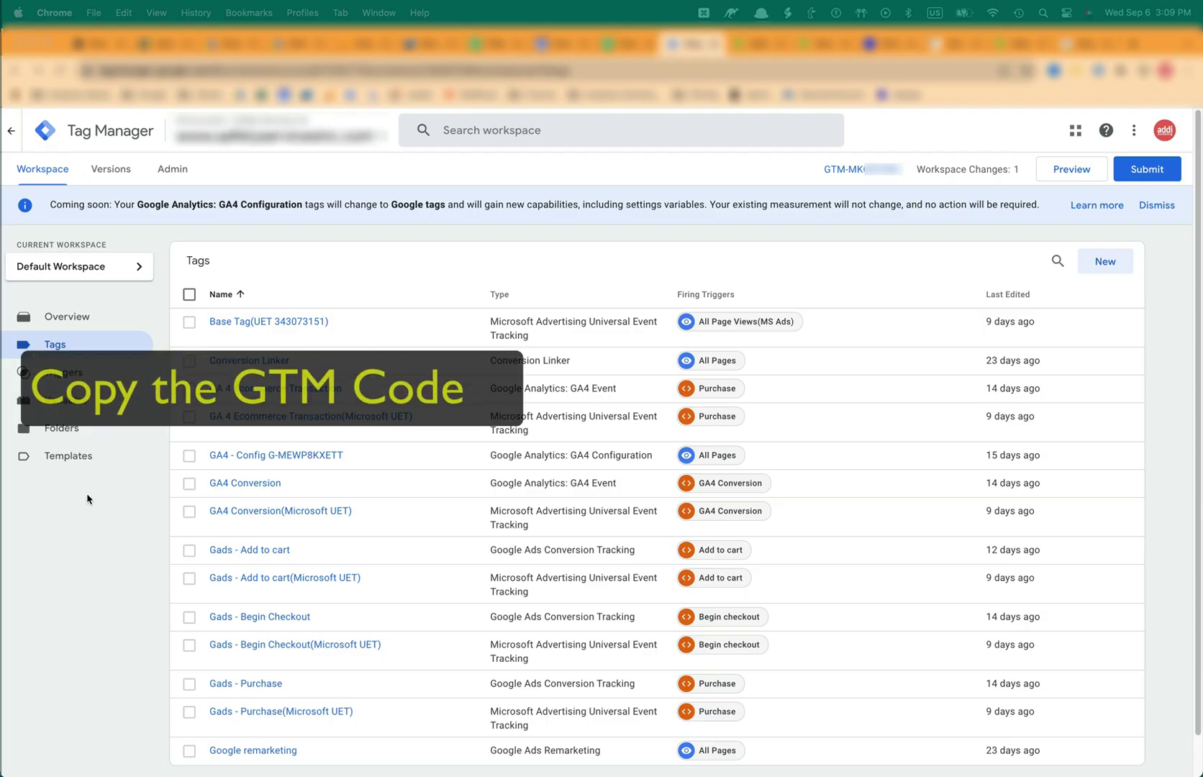
Step: Open the container's install code and select the head and body noscript snippets
{"action": "left_click", "coordinate": [856, 171]}
{"action": "left_click_drag", "start_coordinate": [388, 292], "coordinate": [575, 361]}
{"action": "left_click_drag", "start_coordinate": [389, 416], "coordinate": [604, 446]}
{"action": "key", "text": "super+c"}
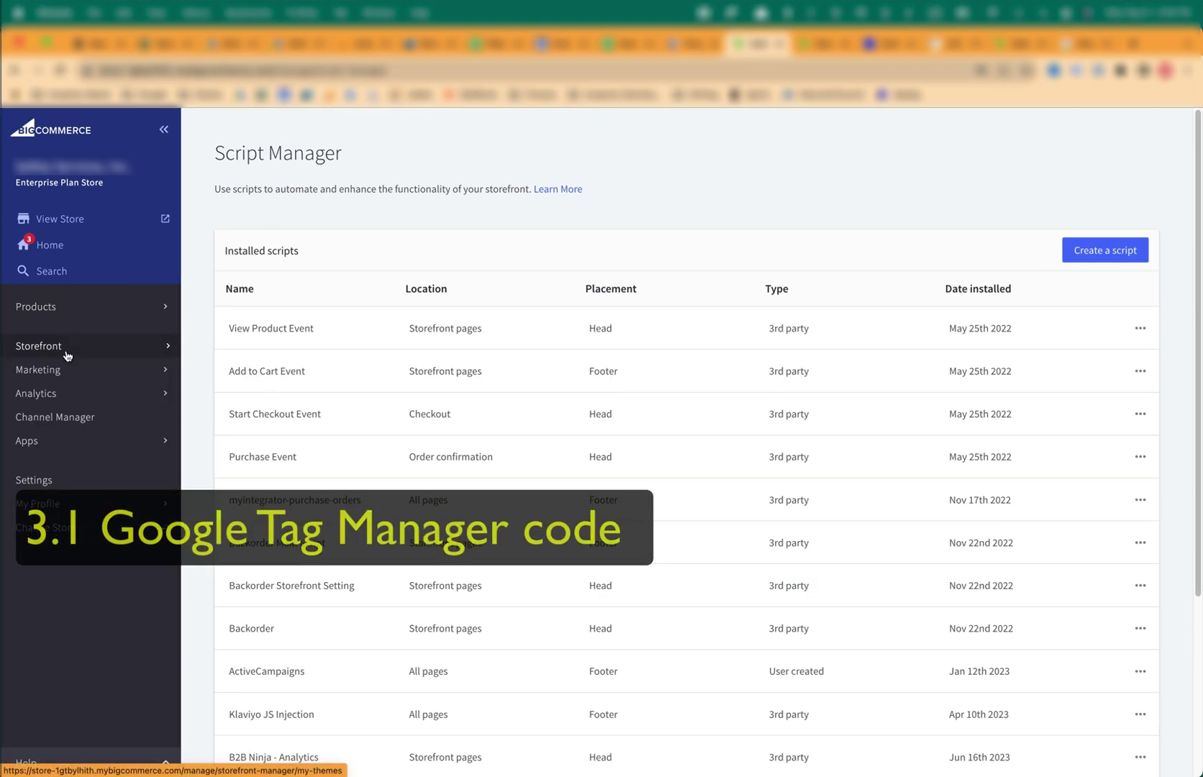
{"action": "left_click", "coordinate": [67, 345]}
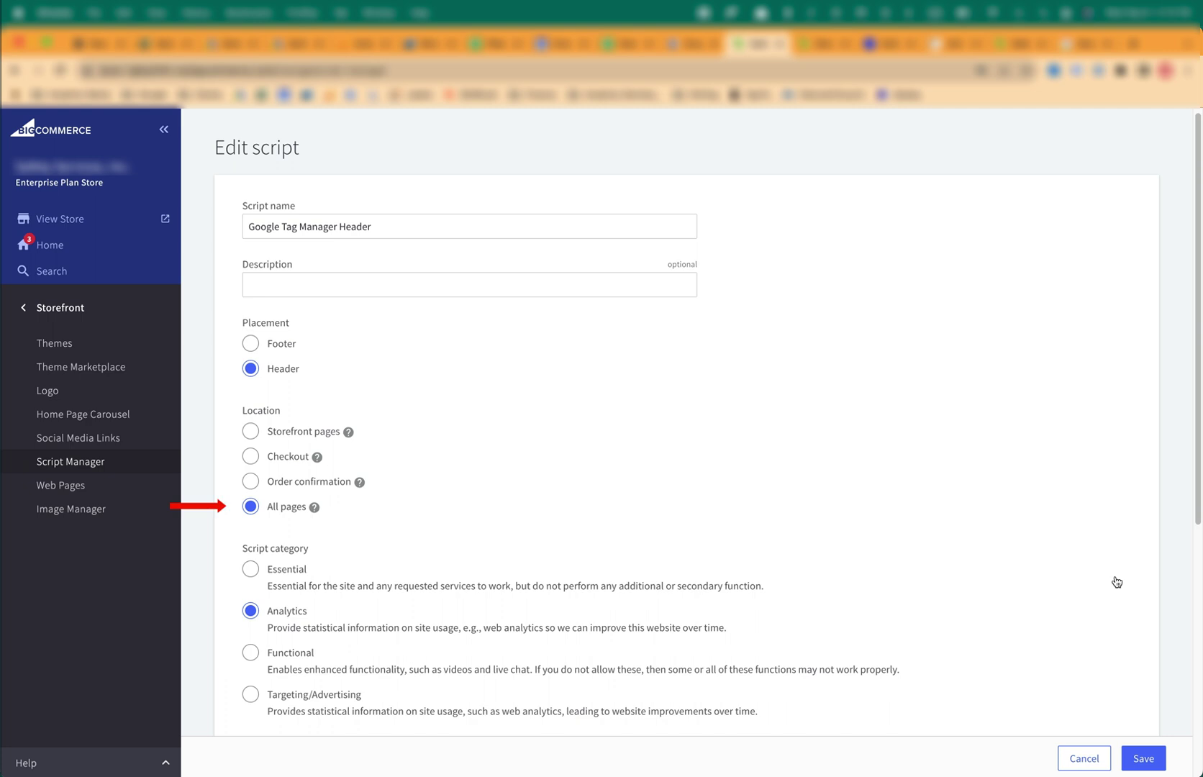
{"action": "scroll", "coordinate": [1116, 581], "scroll_direction": "down", "scroll_amount": 5}
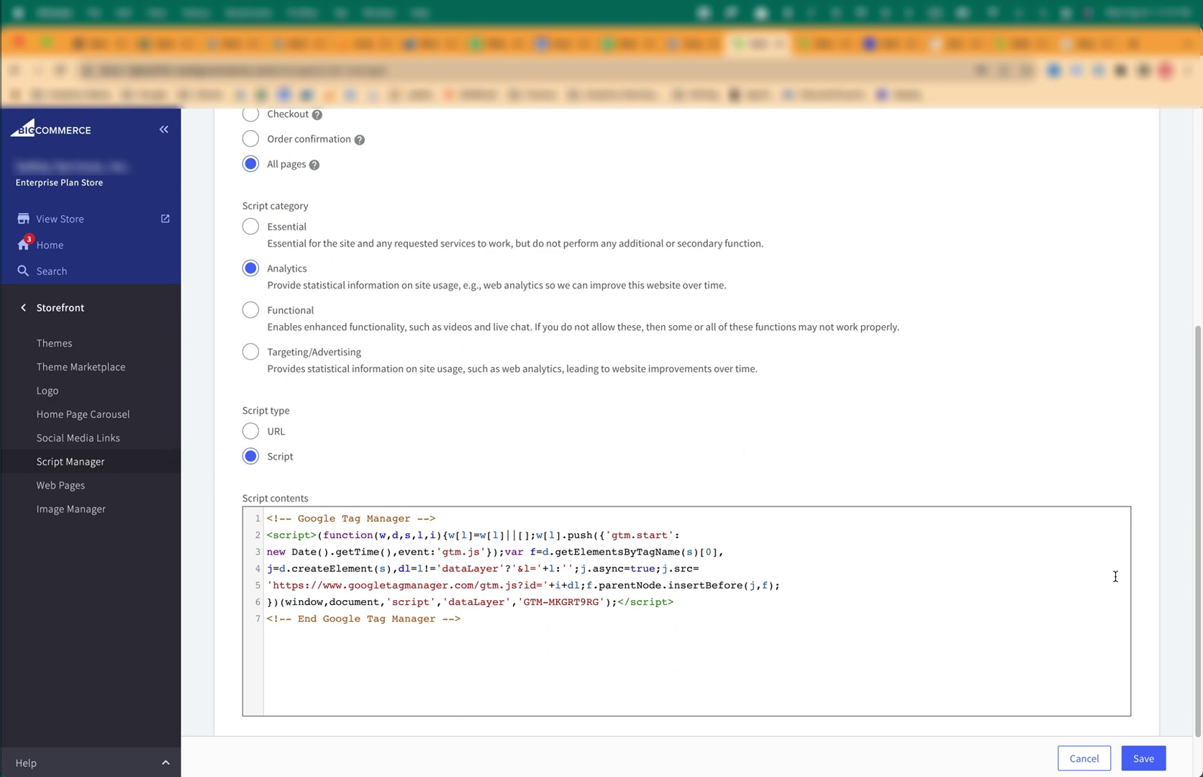
{"action": "left_click", "coordinate": [1083, 758]}
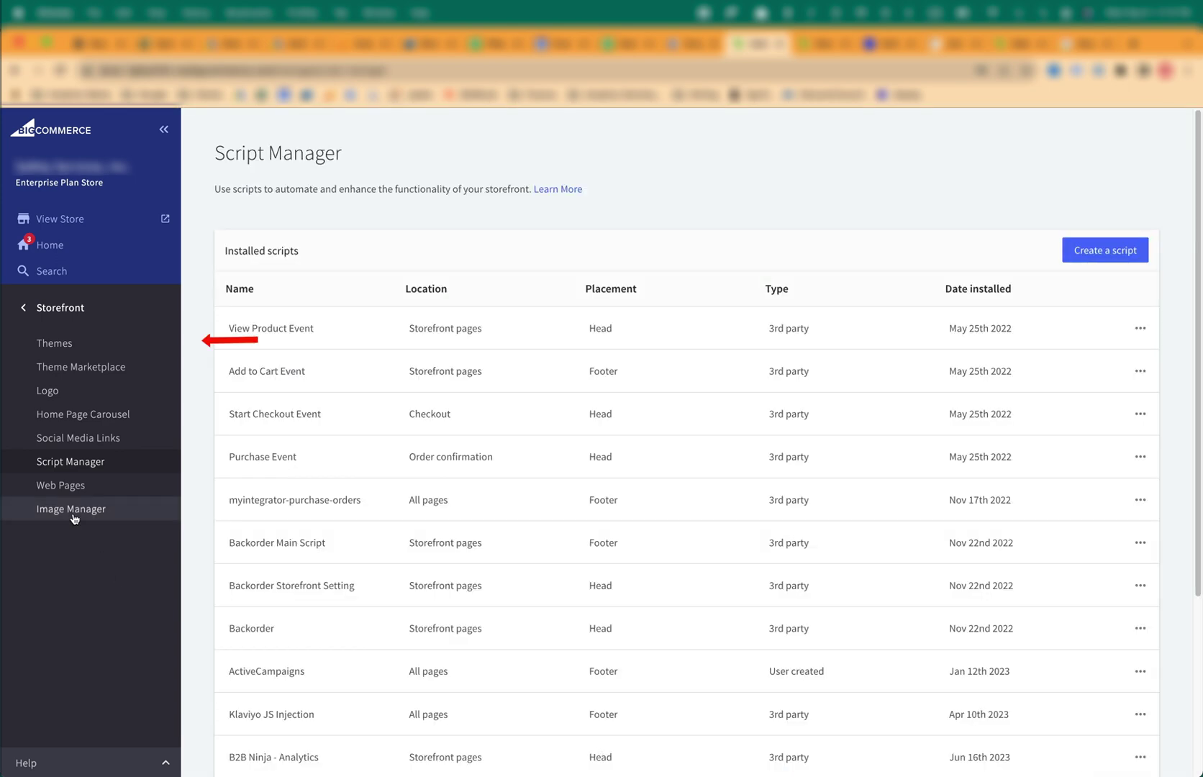
Step: Open templates/layout/base.html in the current theme's code editor
{"action": "left_click", "coordinate": [61, 343]}
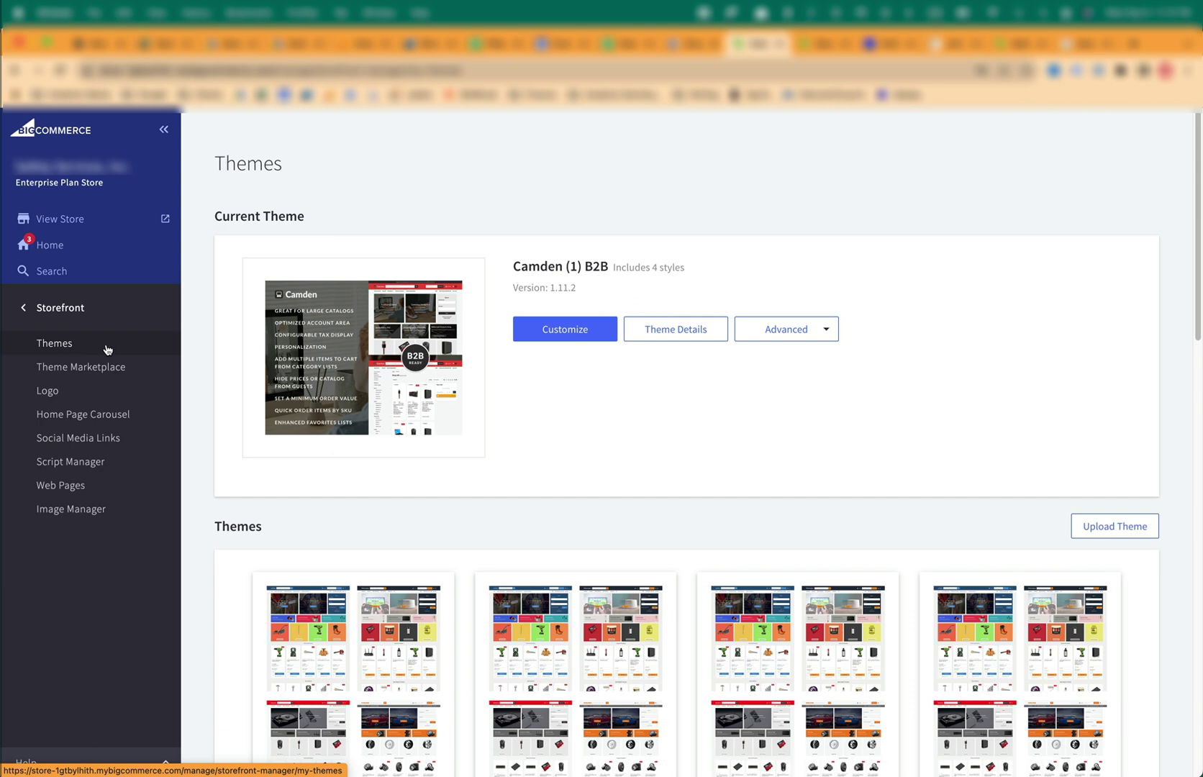
{"action": "left_click", "coordinate": [791, 331]}
{"action": "left_click", "coordinate": [782, 368]}
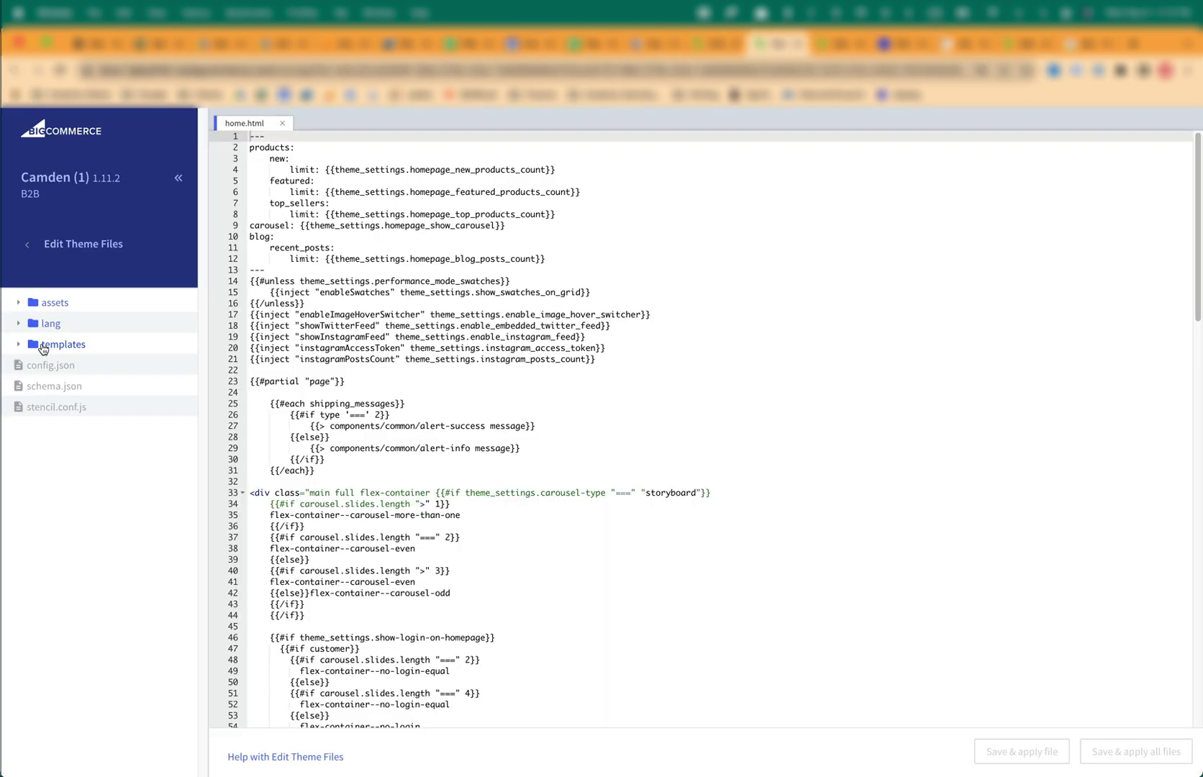
{"action": "left_click", "coordinate": [61, 344]}
{"action": "left_click", "coordinate": [52, 389]}
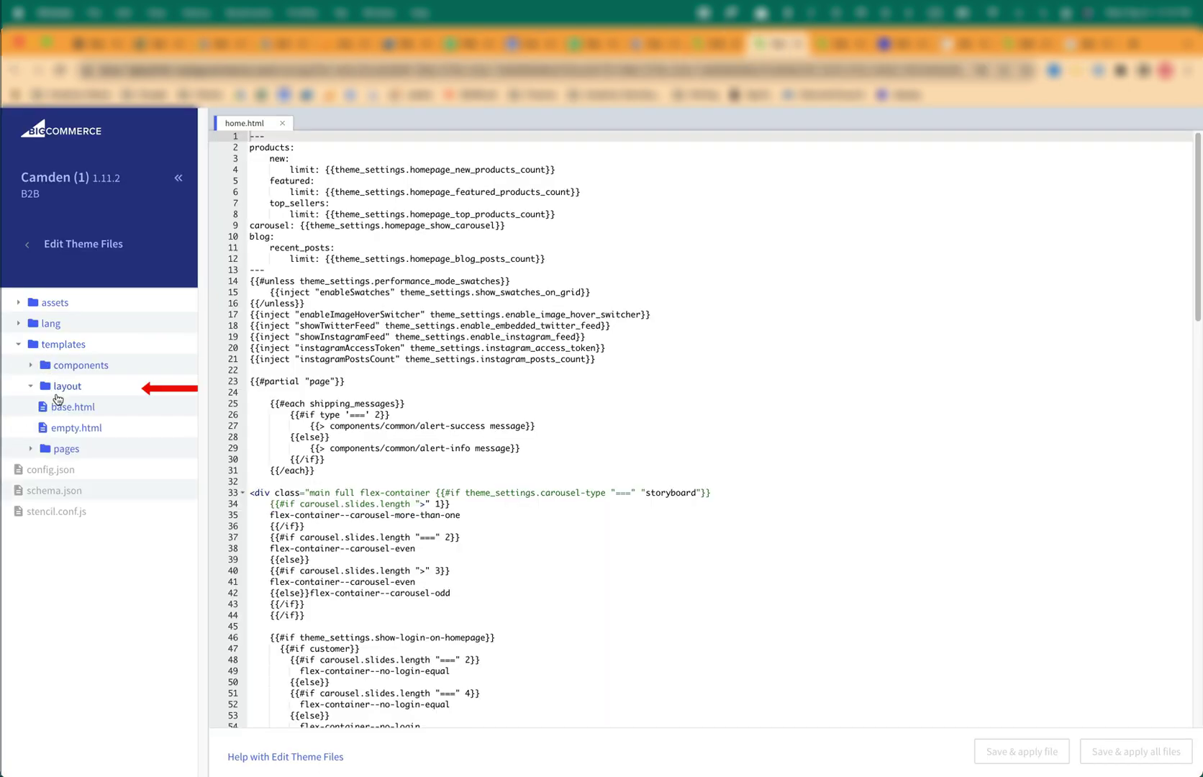
{"action": "left_click", "coordinate": [61, 409]}
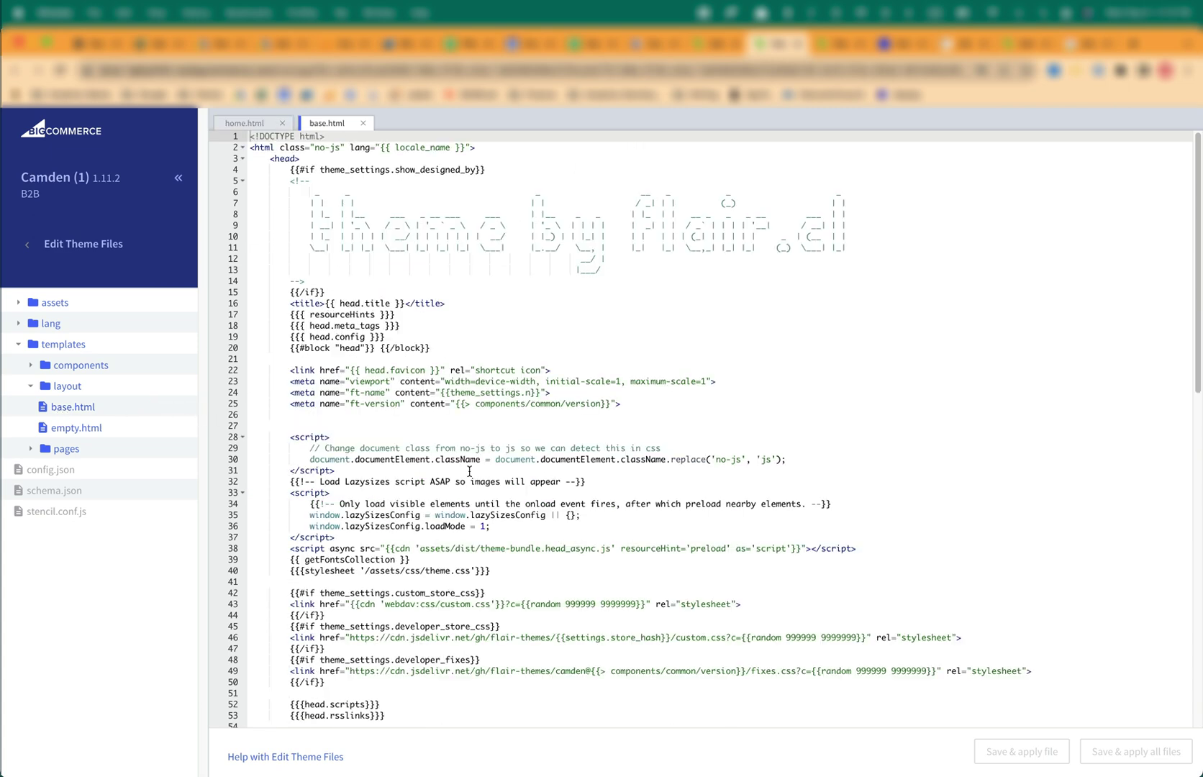
Step: Paste the GTM noscript snippet after the opening <body> tag, then save and apply it to the store
{"action": "scroll", "coordinate": [469, 471], "scroll_direction": "down", "scroll_amount": 10}
{"action": "left_click", "coordinate": [309, 446]}
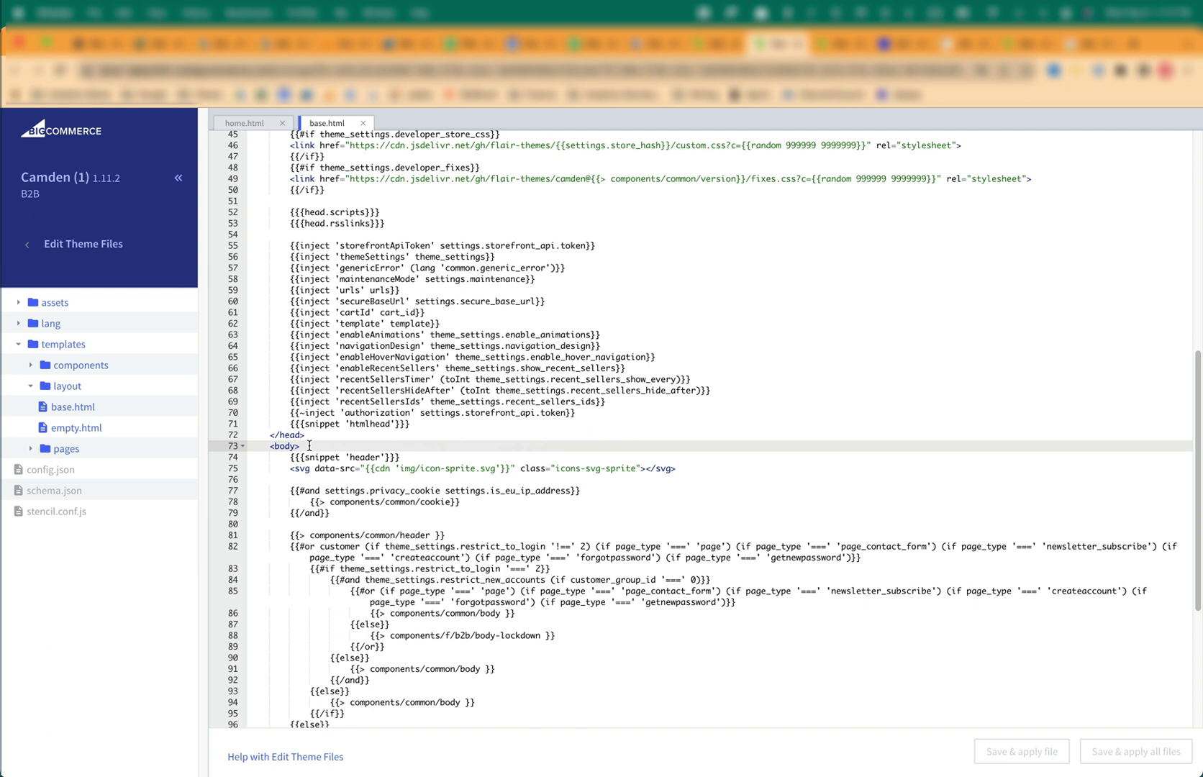
{"action": "key", "text": "Return"}
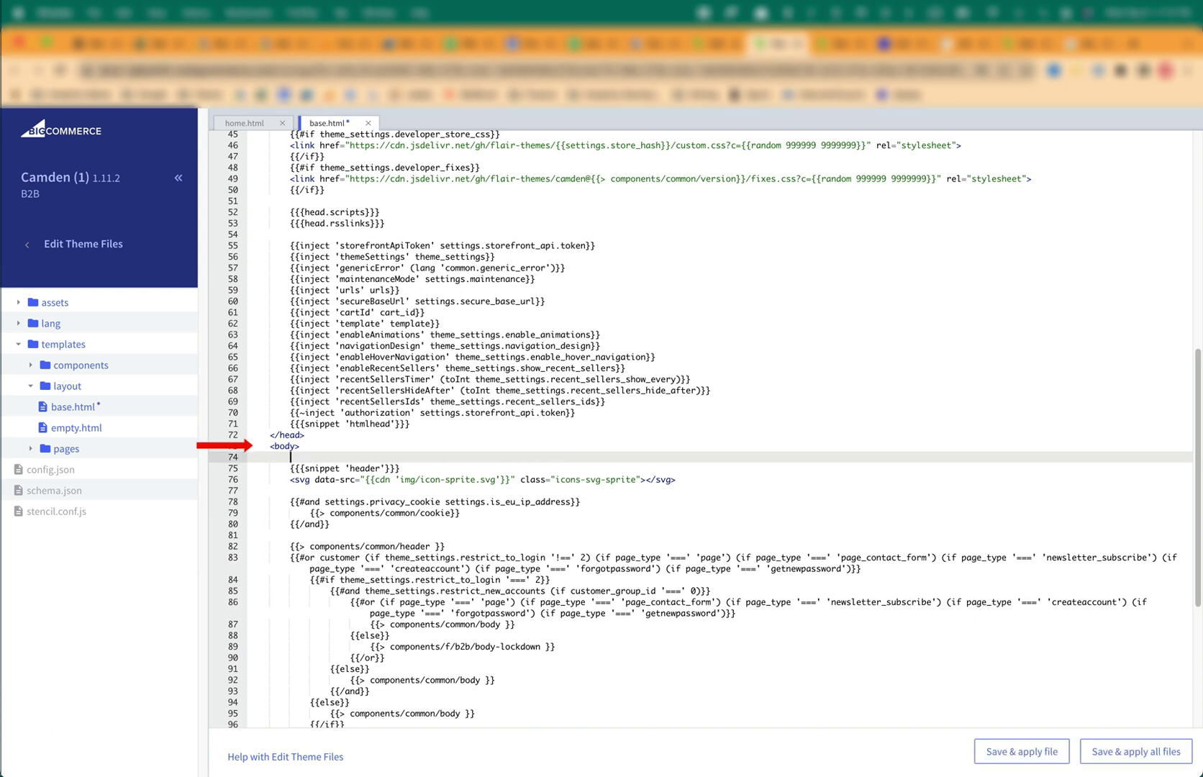
{"action": "key", "text": "super+v"}
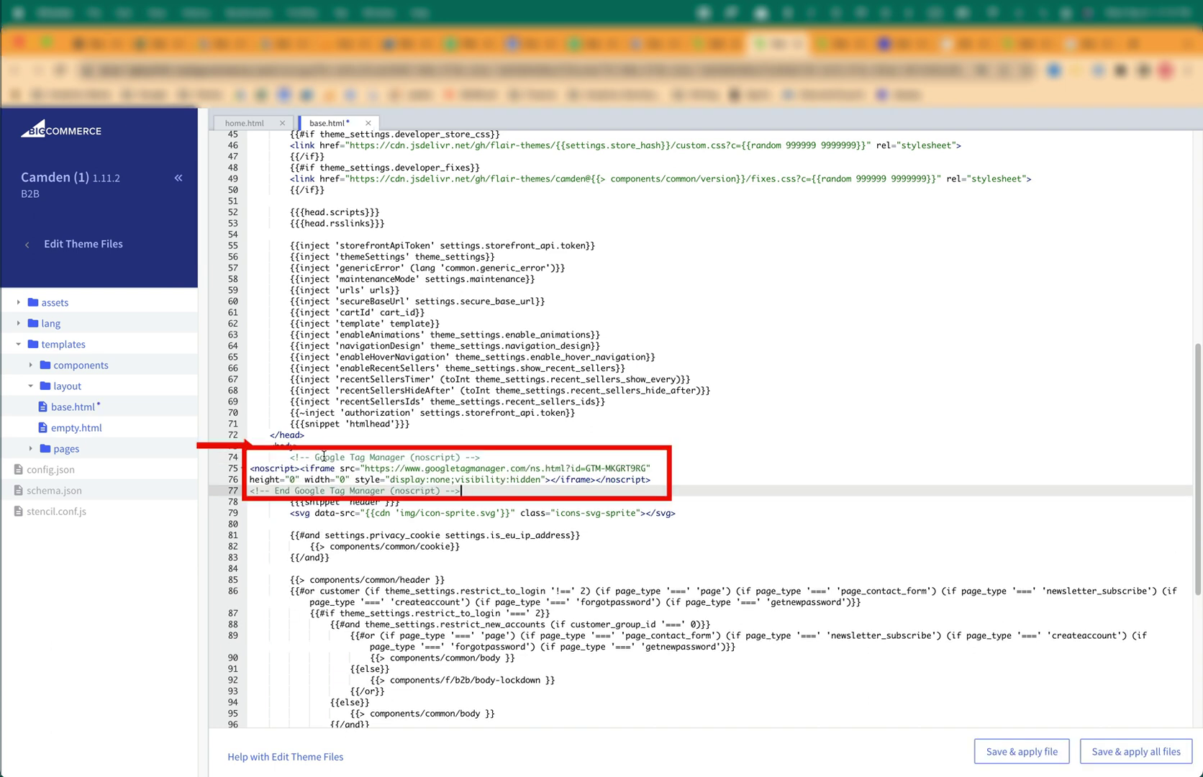
{"action": "left_click", "coordinate": [1029, 760]}
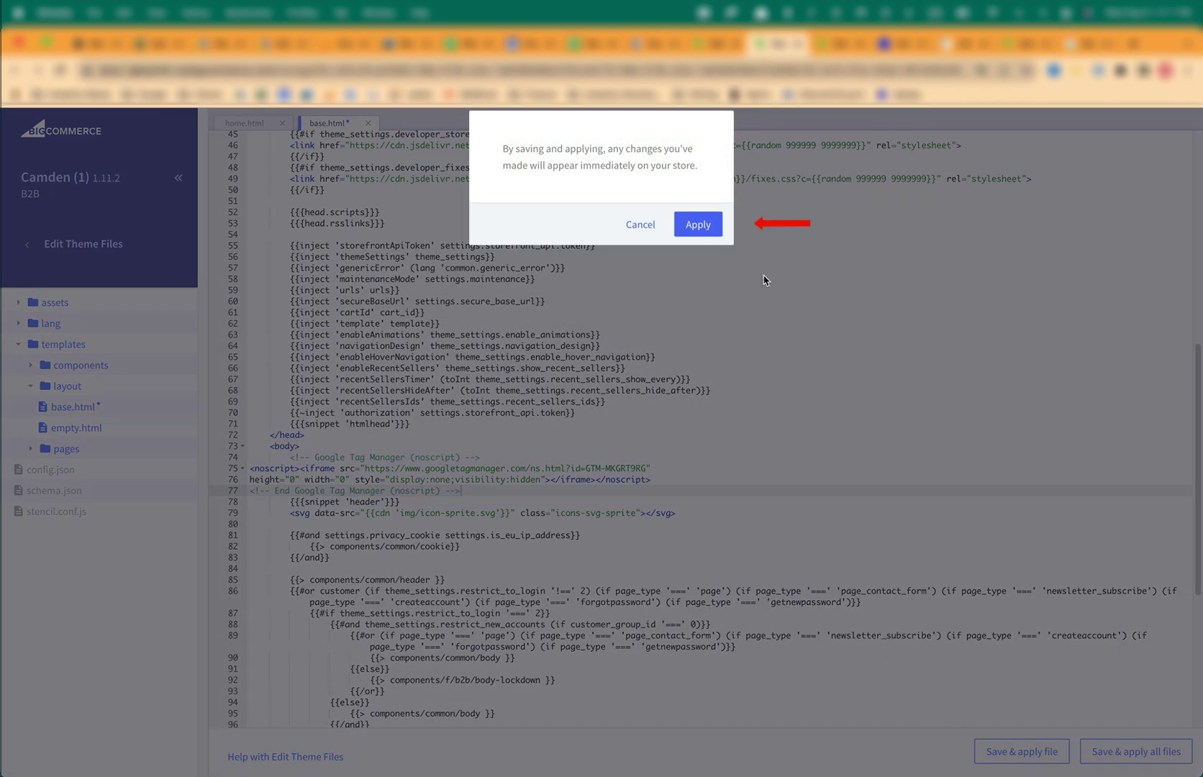
{"action": "left_click", "coordinate": [703, 228]}
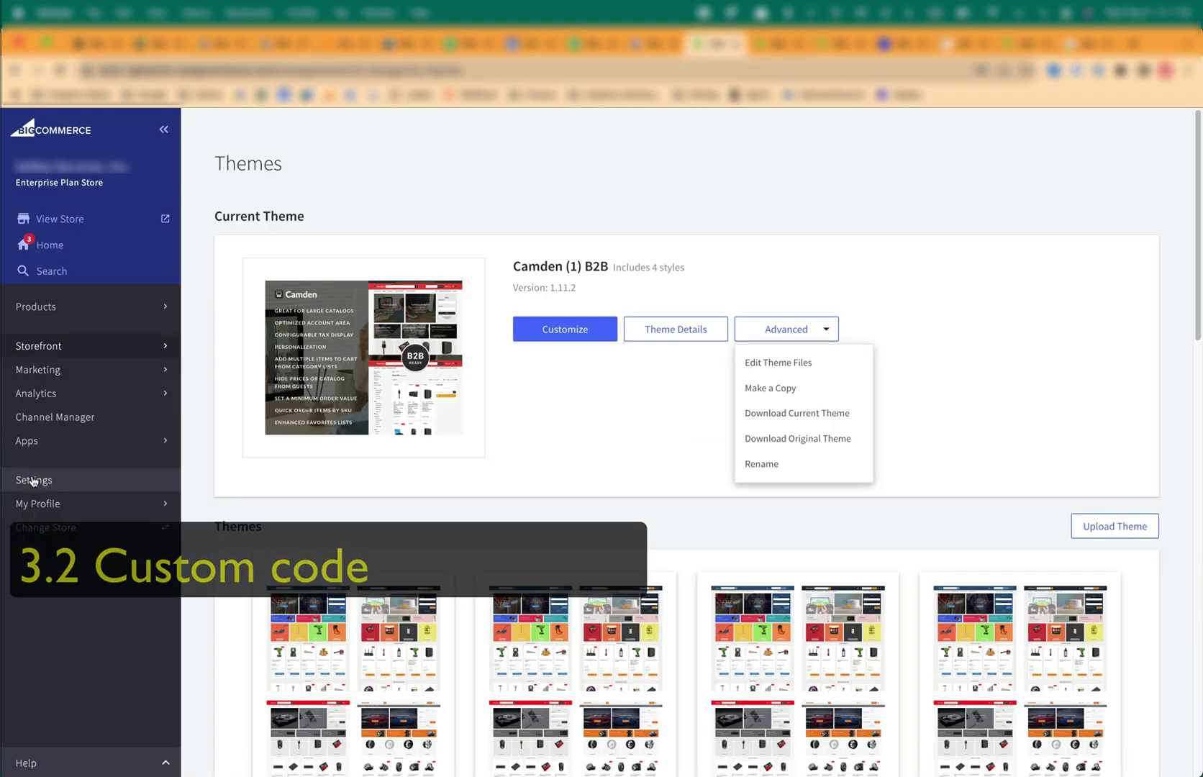
Step: Open Affiliate Conversion Tracking under the Analytics section of BigCommerce settings
{"action": "left_click", "coordinate": [34, 481]}
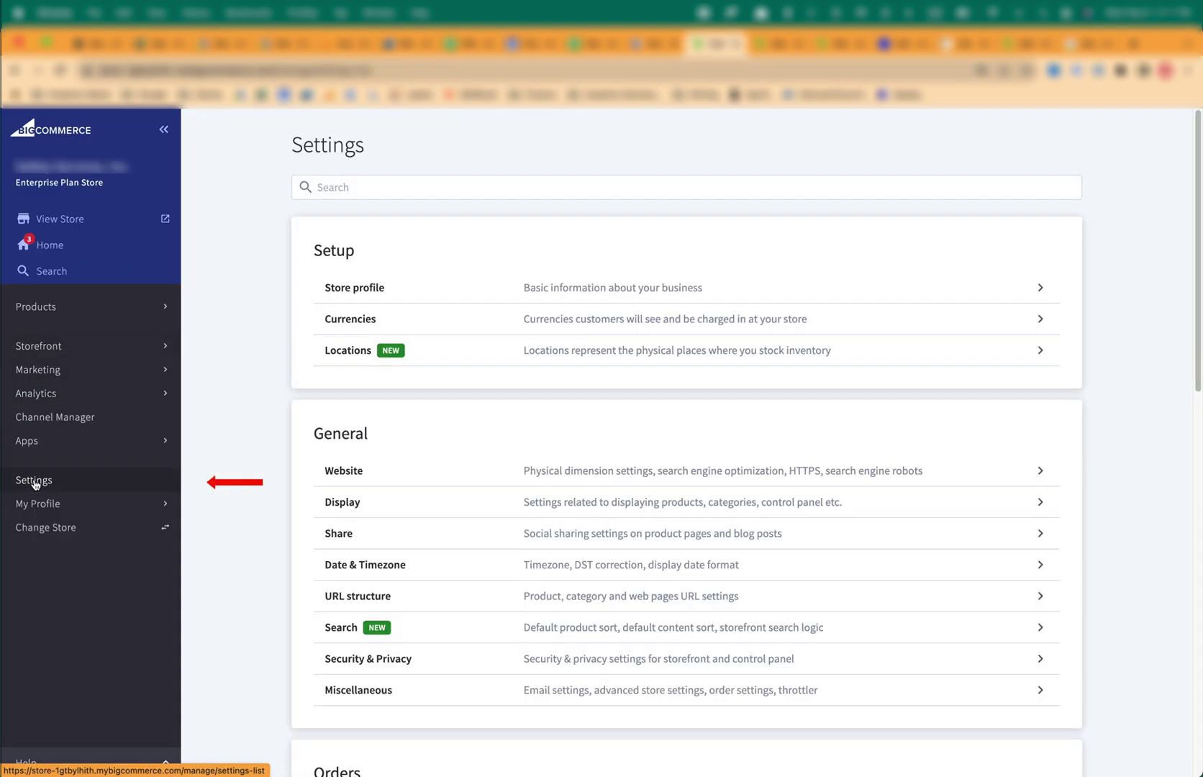
{"action": "scroll", "coordinate": [195, 485], "scroll_direction": "down", "scroll_amount": 10}
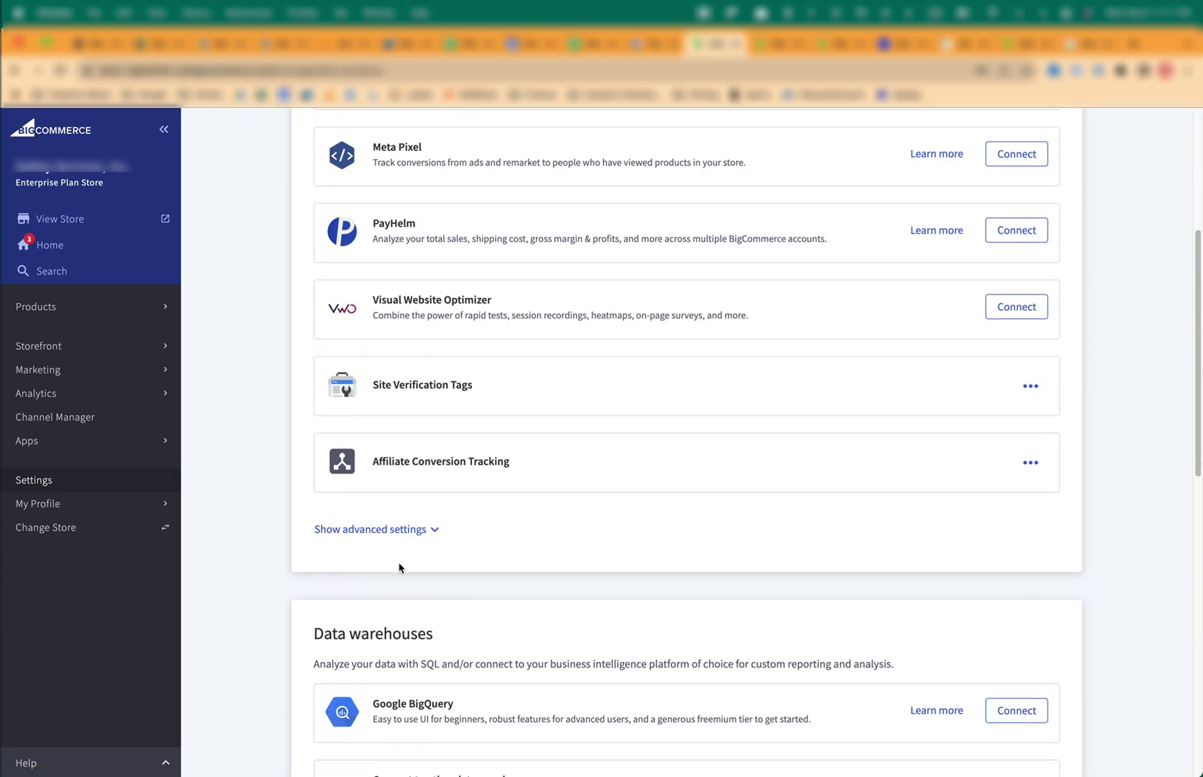
{"action": "left_click", "coordinate": [436, 460]}
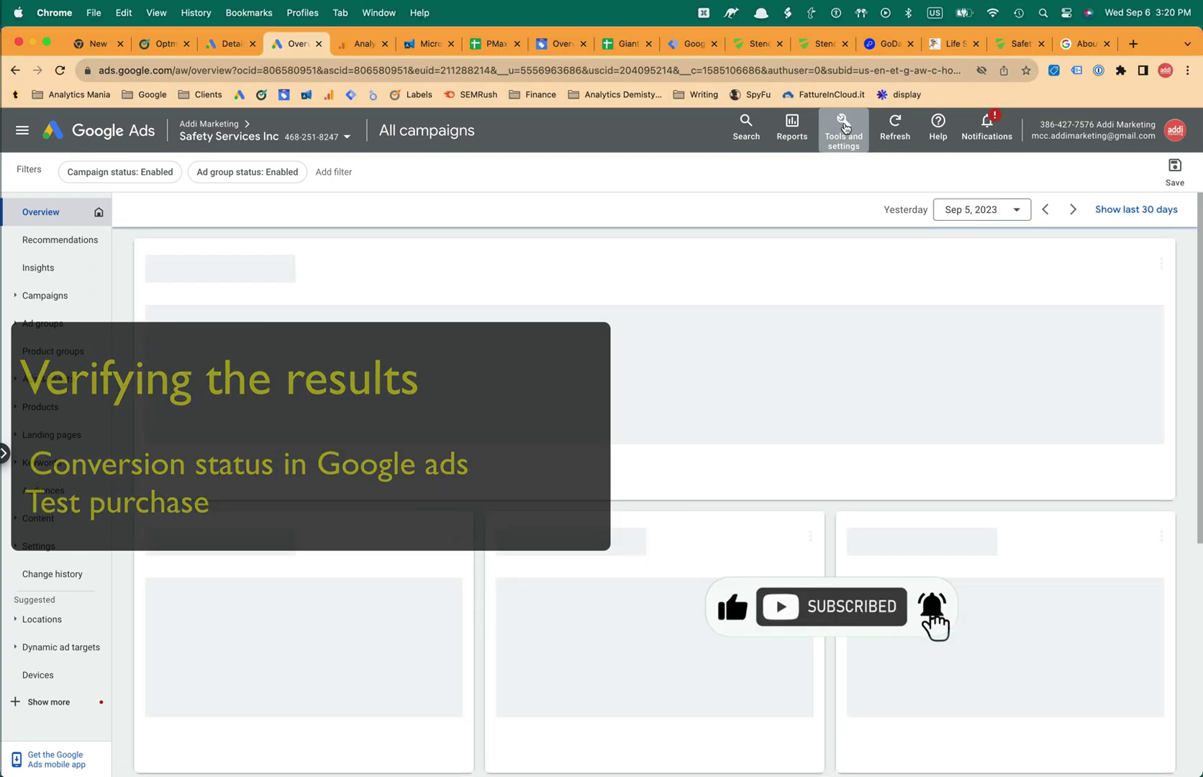
Step: Confirm the Purchase conversion action has enhanced conversions via Google Tag Manager and review its diagnostics
{"action": "left_click", "coordinate": [843, 129]}
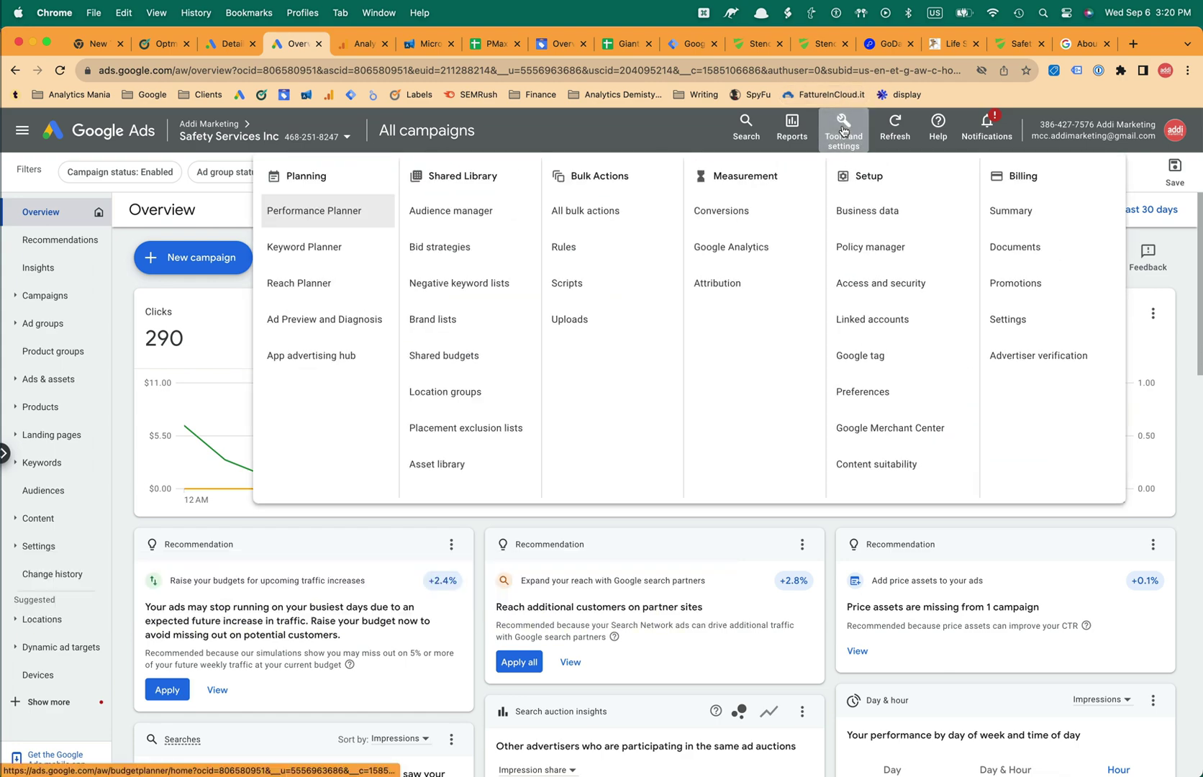
{"action": "left_click", "coordinate": [754, 205]}
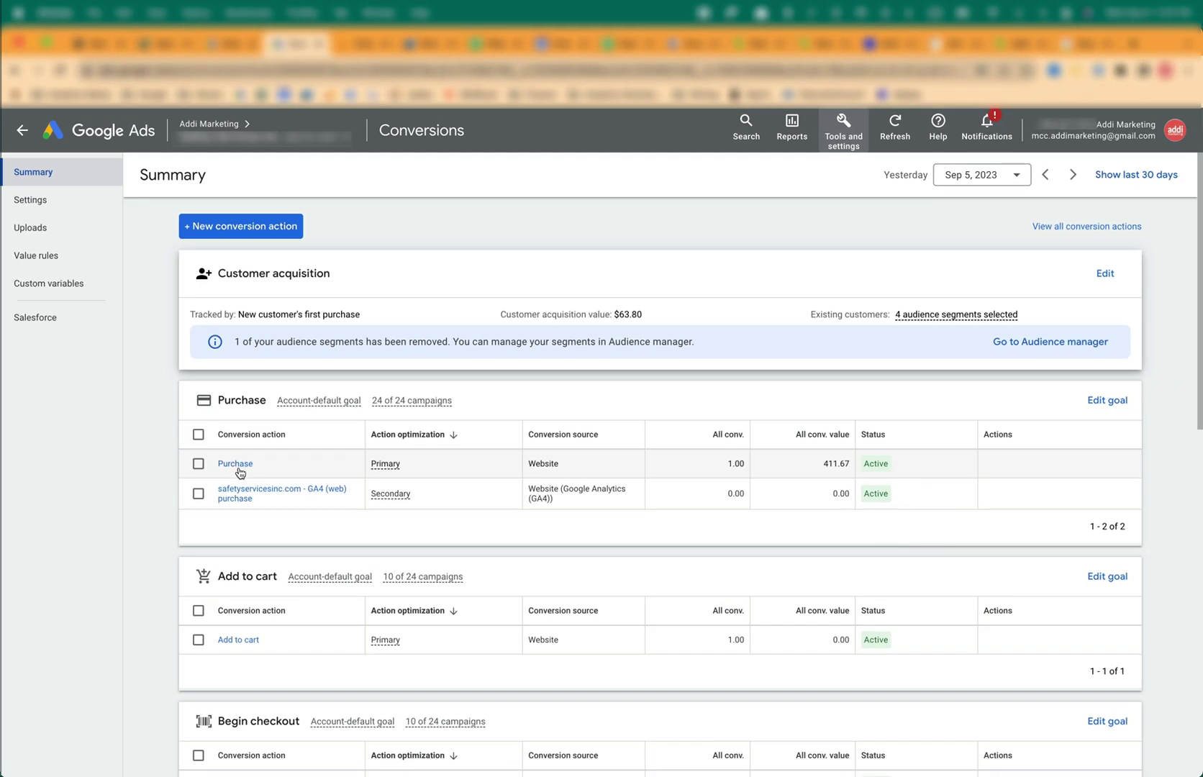
{"action": "left_click", "coordinate": [236, 464]}
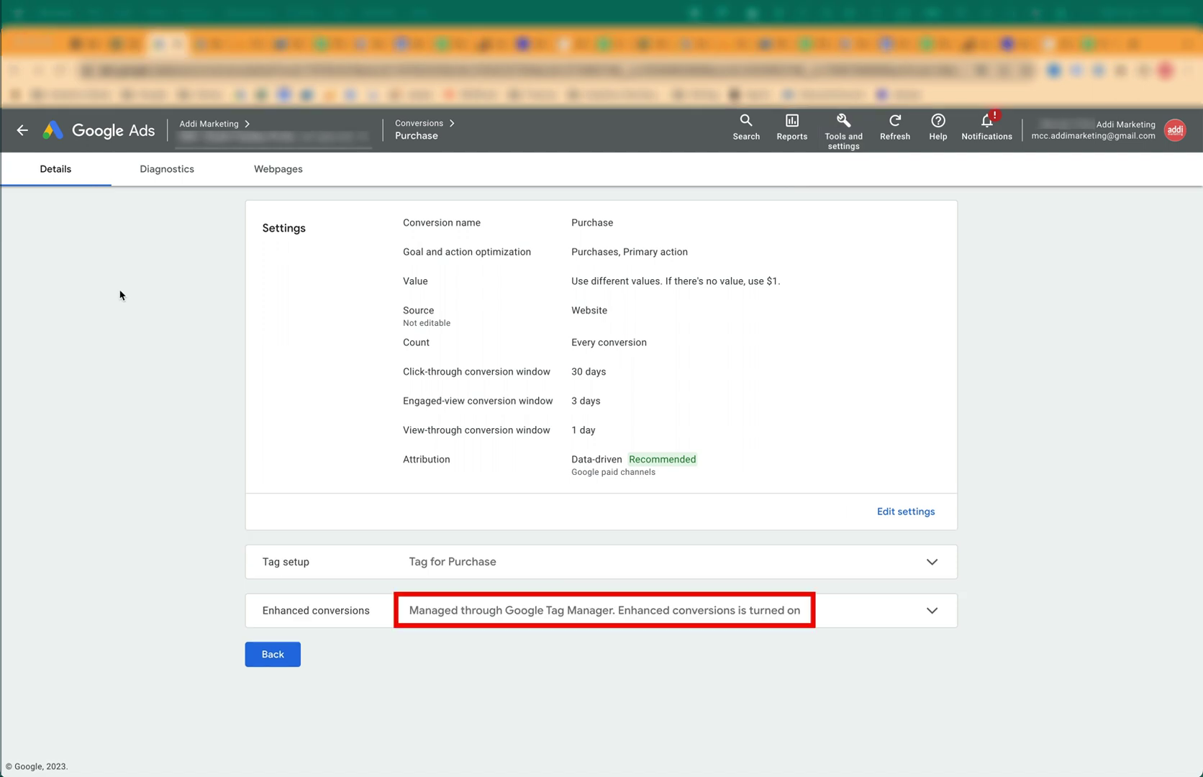
{"action": "left_click", "coordinate": [173, 171]}
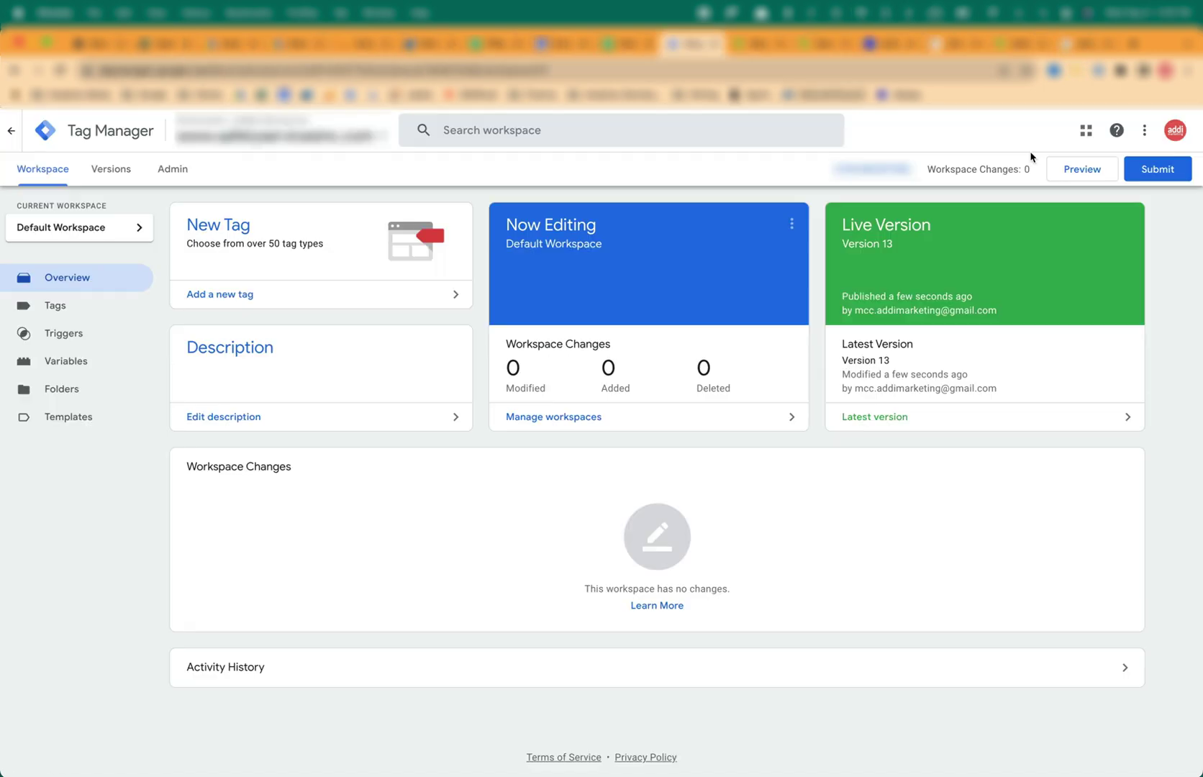
Step: Connect Tag Manager preview to the store and place a test order for the Windex disinfectant
{"action": "left_click", "coordinate": [1090, 173]}
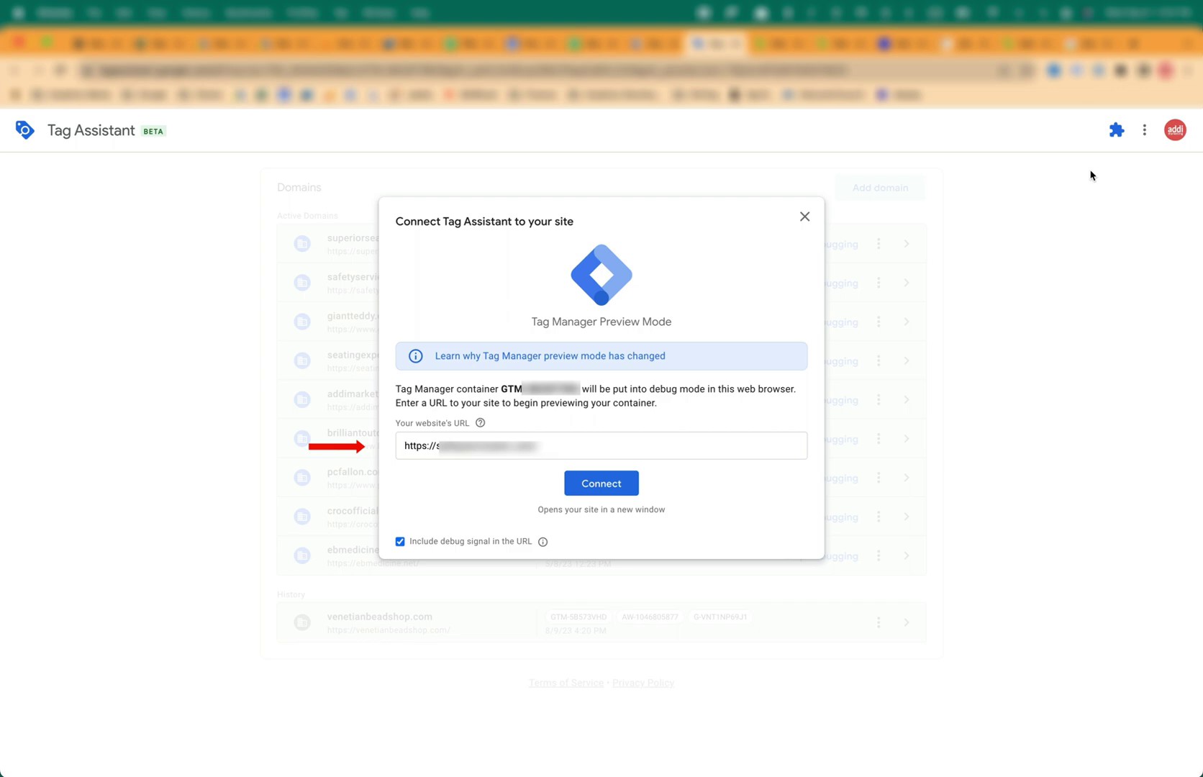
{"action": "left_click", "coordinate": [621, 486]}
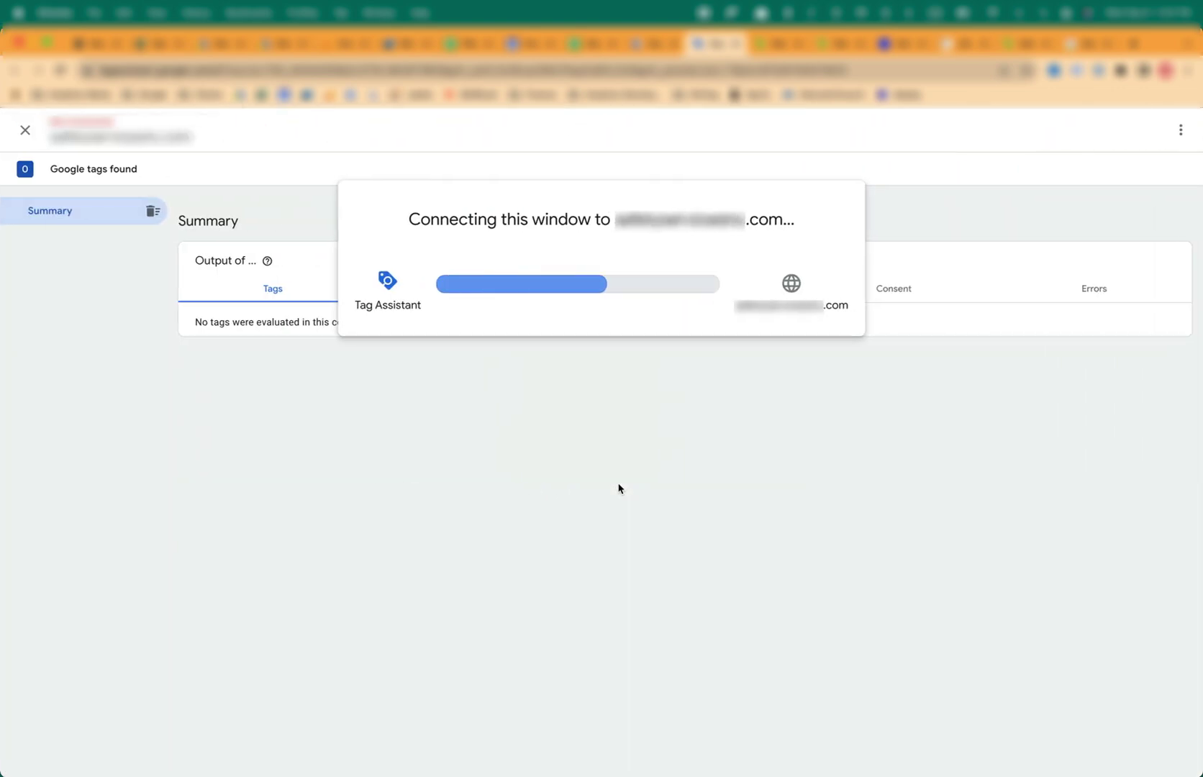
{"action": "scroll", "coordinate": [580, 640], "scroll_direction": "down", "scroll_amount": 3}
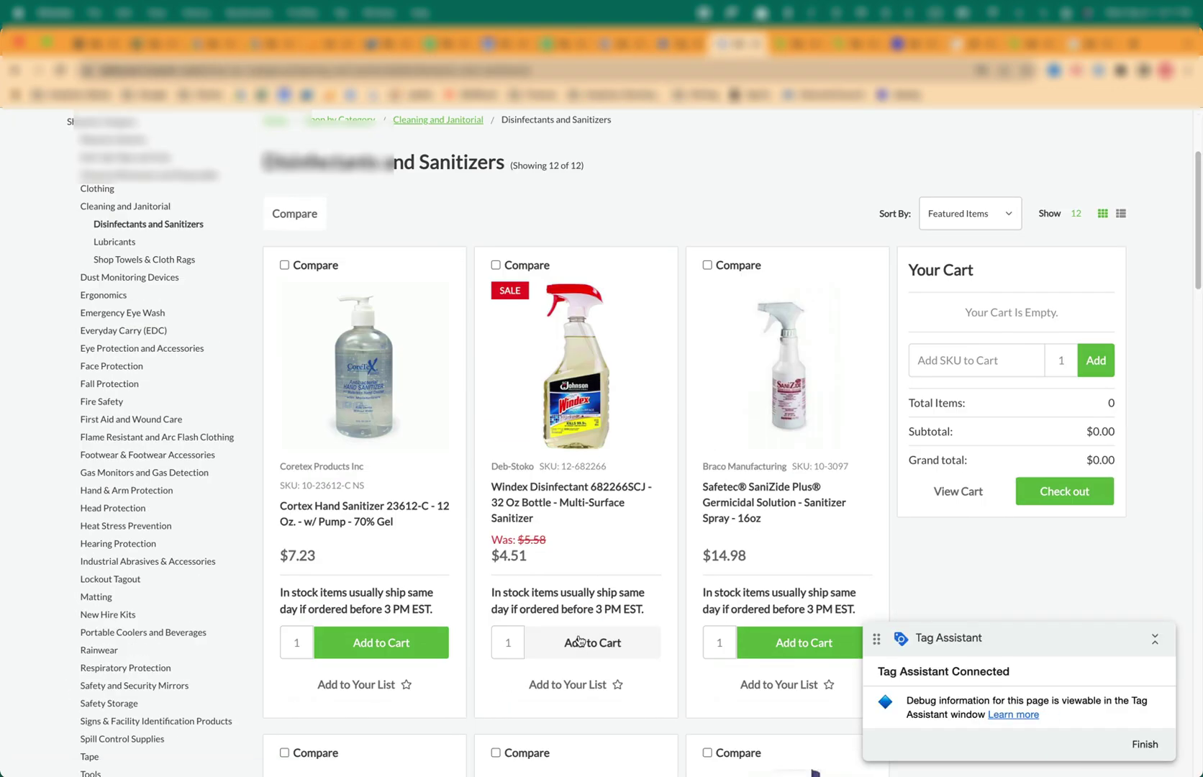
{"action": "left_click", "coordinate": [579, 640]}
{"action": "left_click", "coordinate": [1106, 492]}
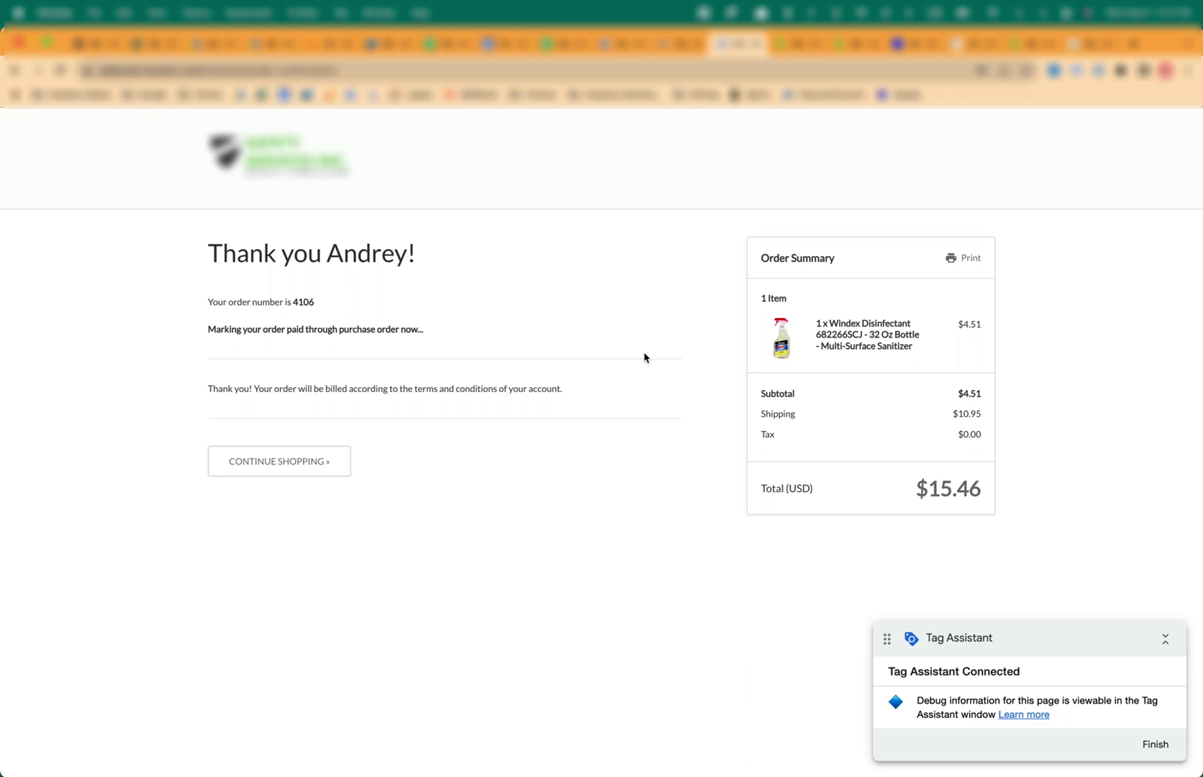
{"action": "left_click", "coordinate": [669, 50]}
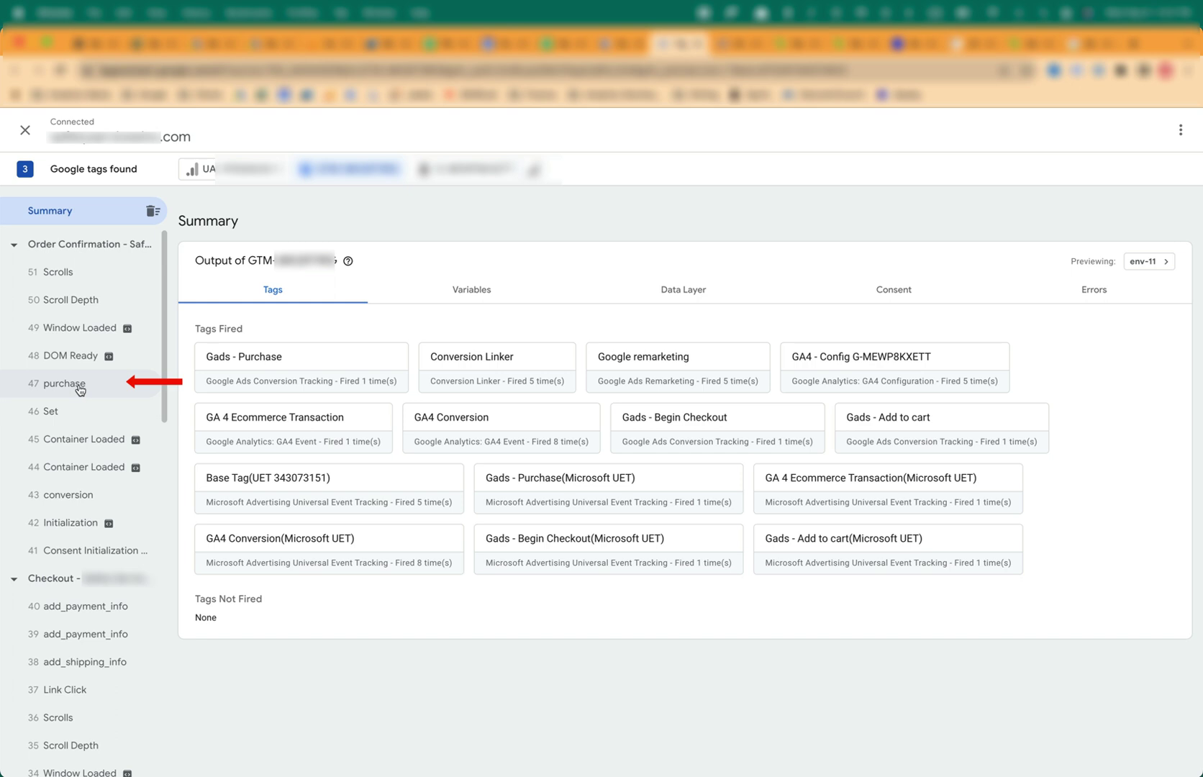
Step: Verify the '47 purchase' event fired Gads - Purchase with revenue 15.46, transaction ID and email populated
{"action": "left_click", "coordinate": [80, 389]}
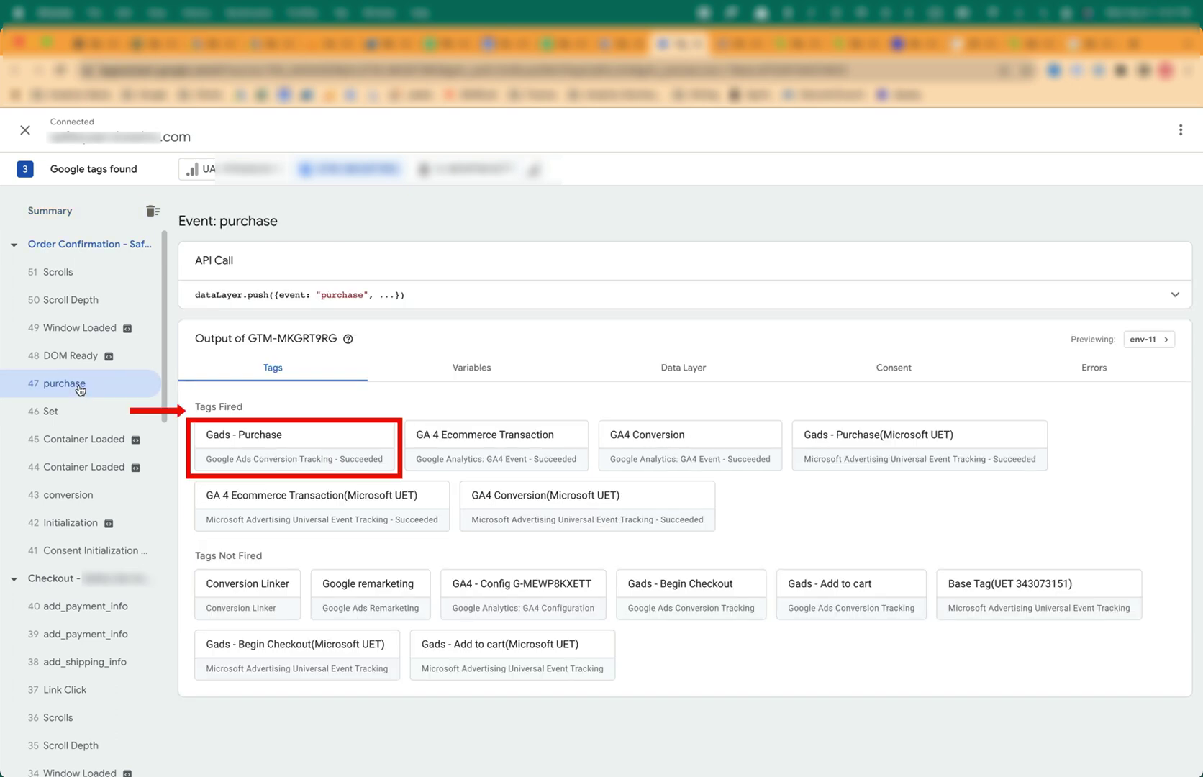
{"action": "left_click", "coordinate": [471, 367]}
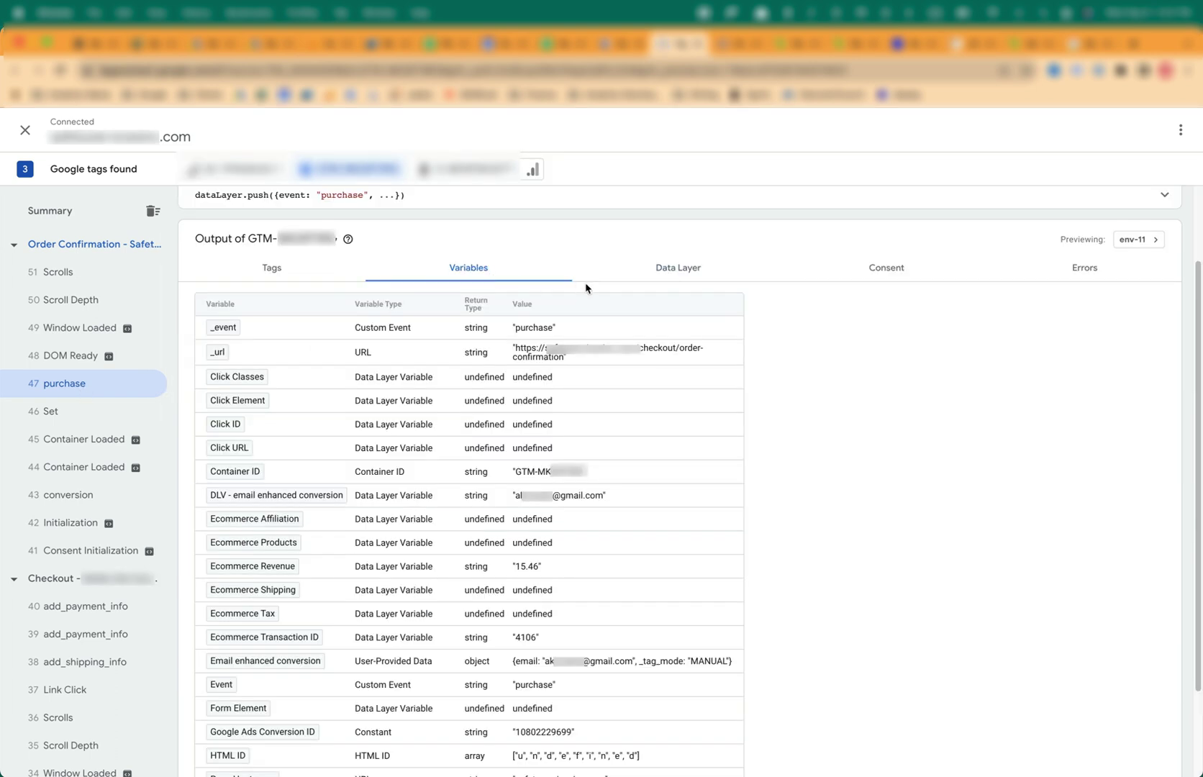